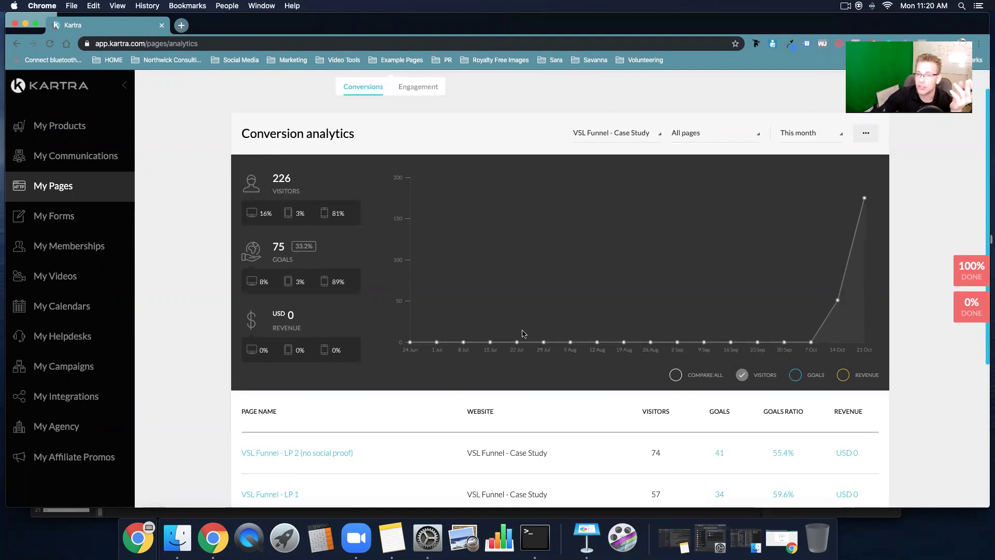
Check the current date and examine the visitors, goals and goal ratio of each page in the VSL Funnel - Case Study conversion analytics.
{"action": "mouse_move", "coordinate": [812, 344]}
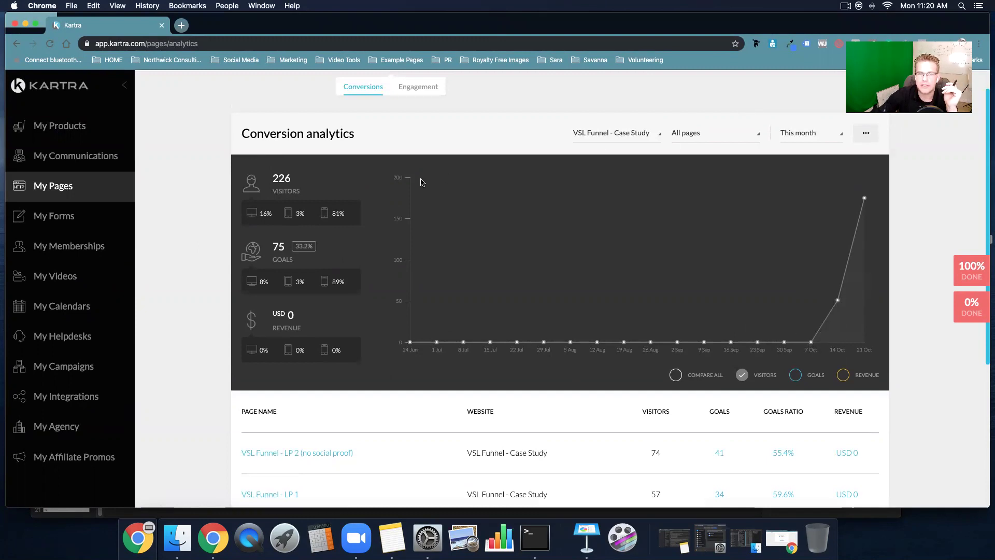
{"action": "left_click", "coordinate": [918, 6]}
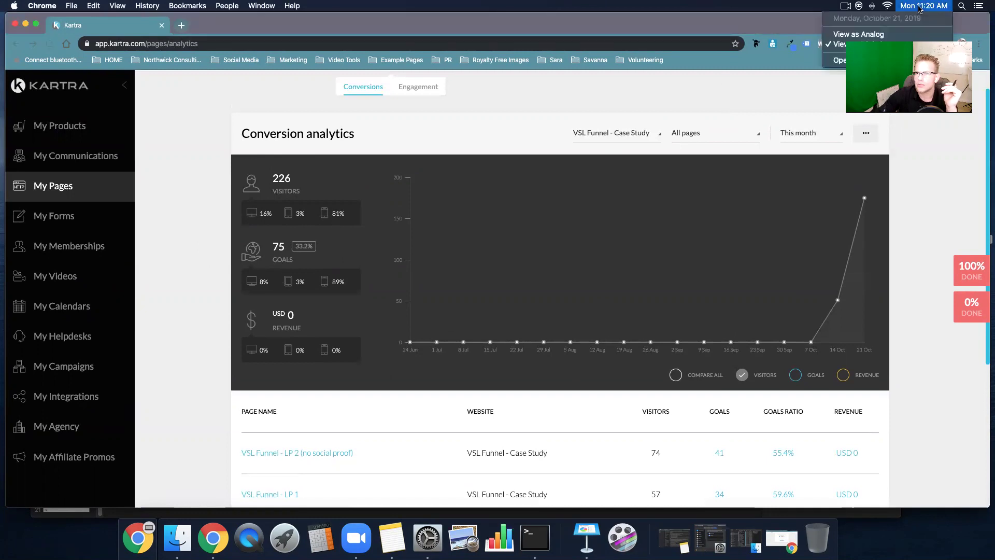
{"action": "left_click", "coordinate": [929, 175]}
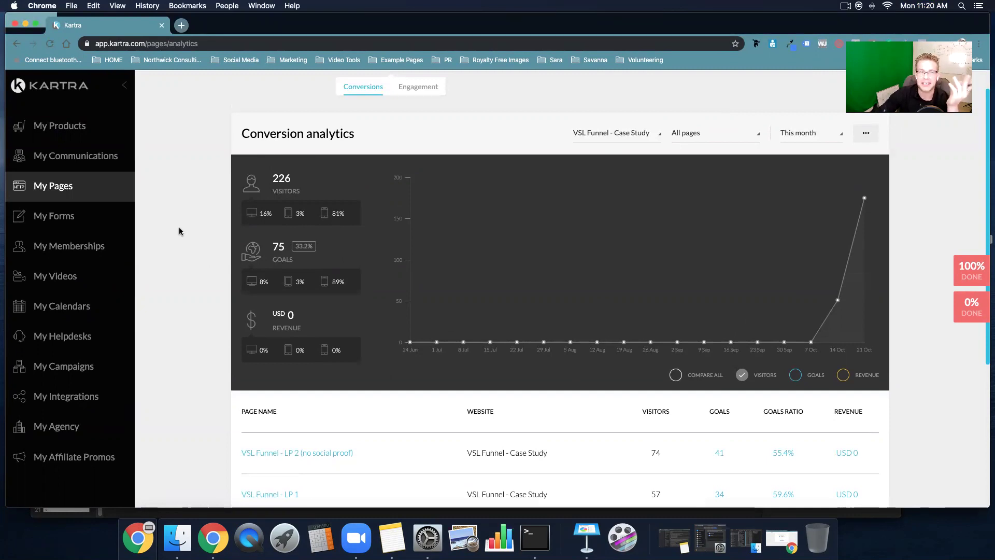
{"action": "scroll", "coordinate": [184, 236], "scroll_direction": "down", "scroll_amount": 1}
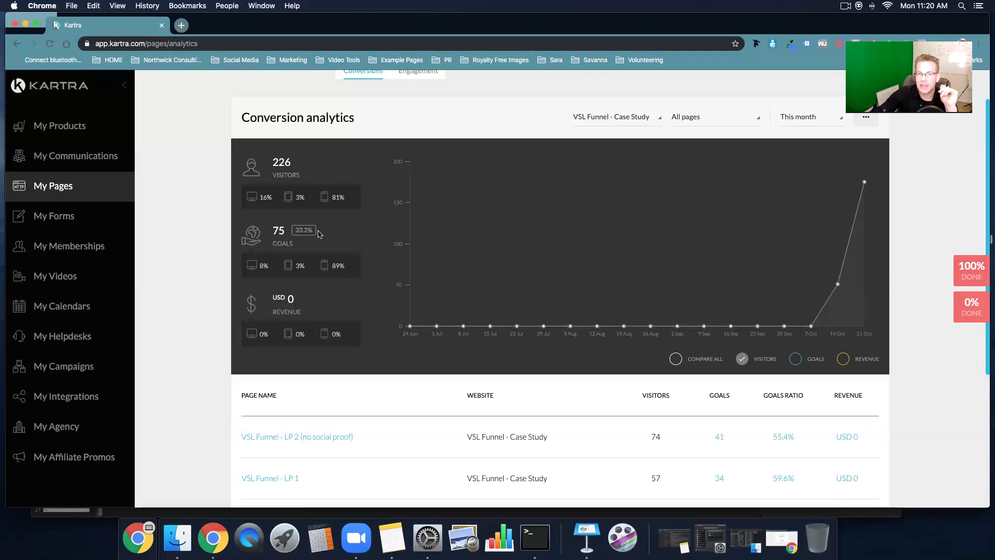
{"action": "left_click", "coordinate": [277, 231]}
{"action": "scroll", "coordinate": [249, 280], "scroll_direction": "down", "scroll_amount": 5}
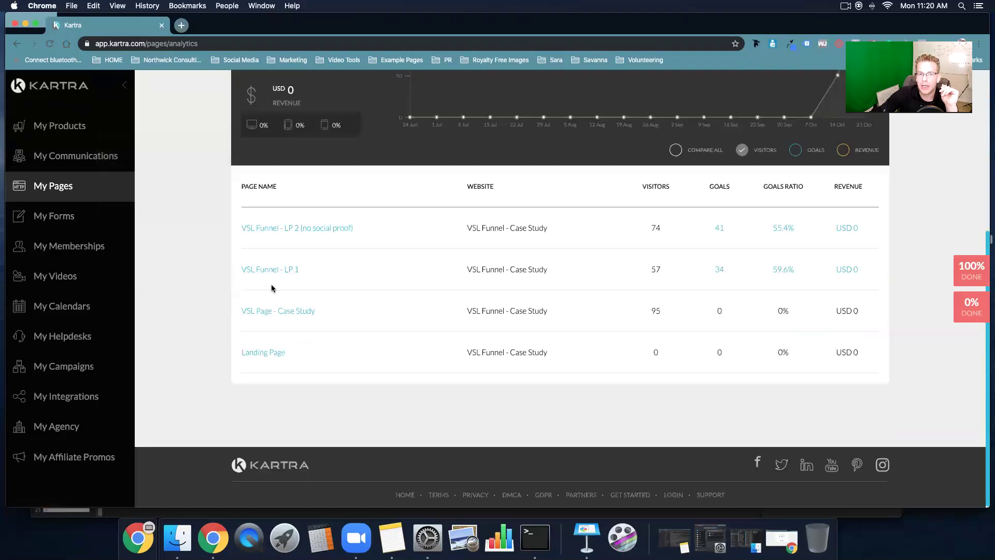
{"action": "left_click", "coordinate": [784, 230]}
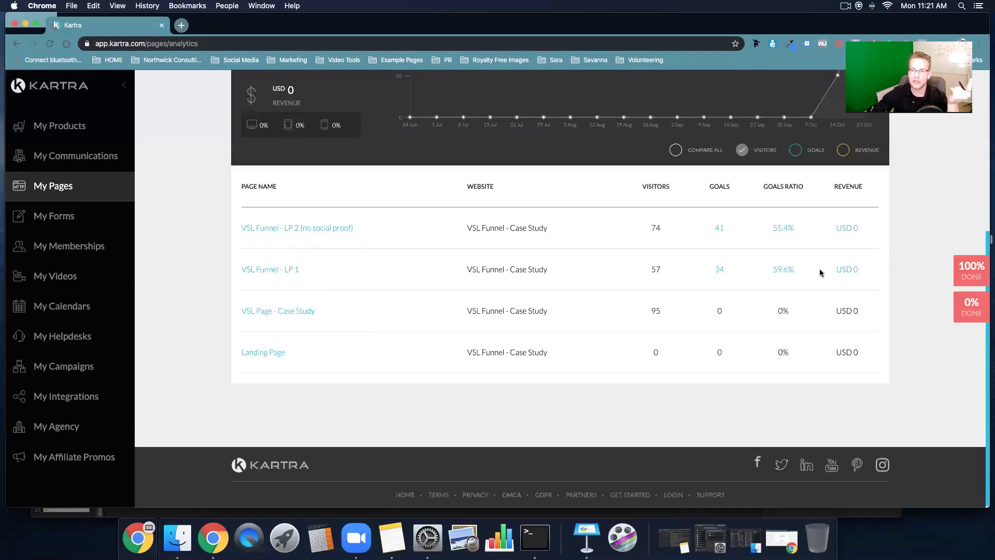
{"action": "mouse_move", "coordinate": [807, 274]}
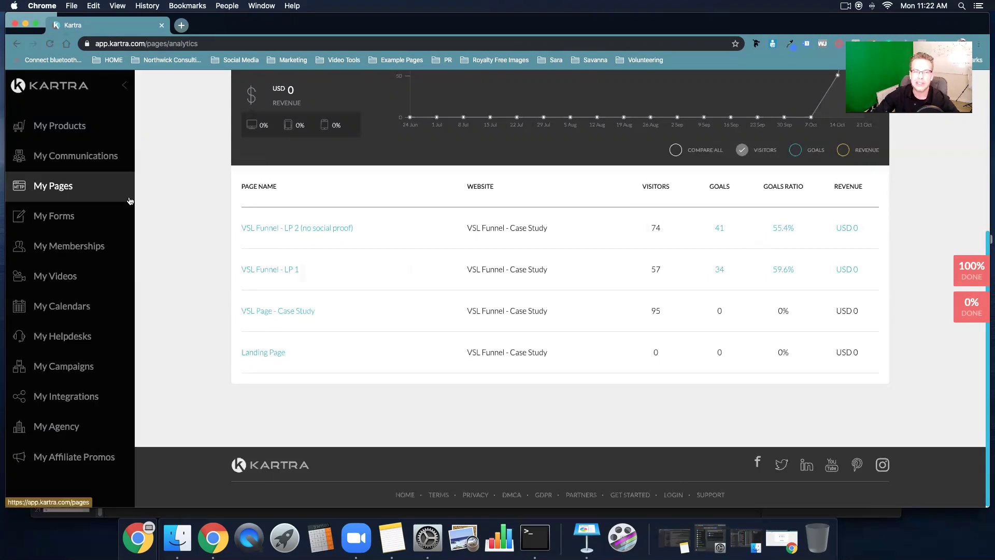
Go to the list of pages and preview the VSL Funnel - LP 1 landing page, closing the preview after viewing.
{"action": "left_click", "coordinate": [45, 186]}
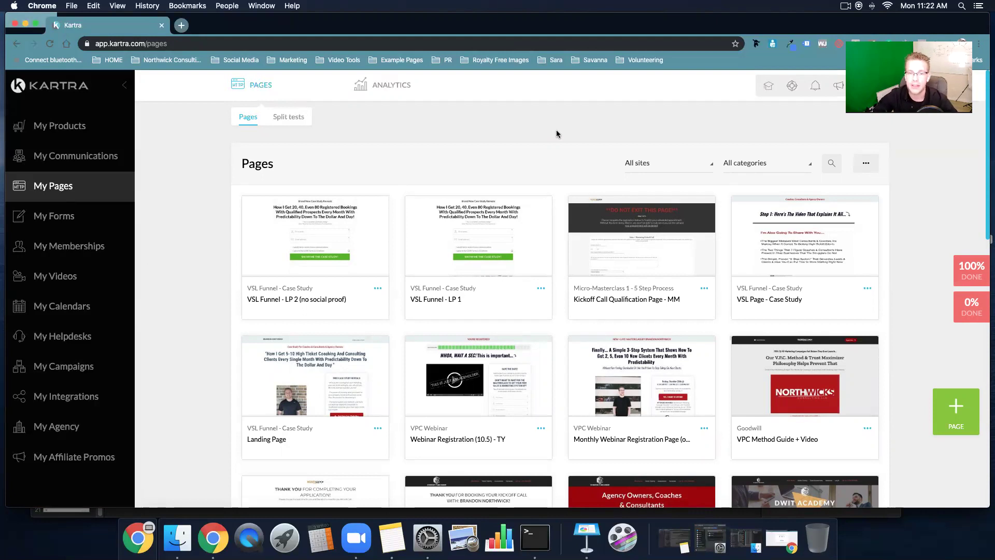
{"action": "left_click", "coordinate": [517, 237]}
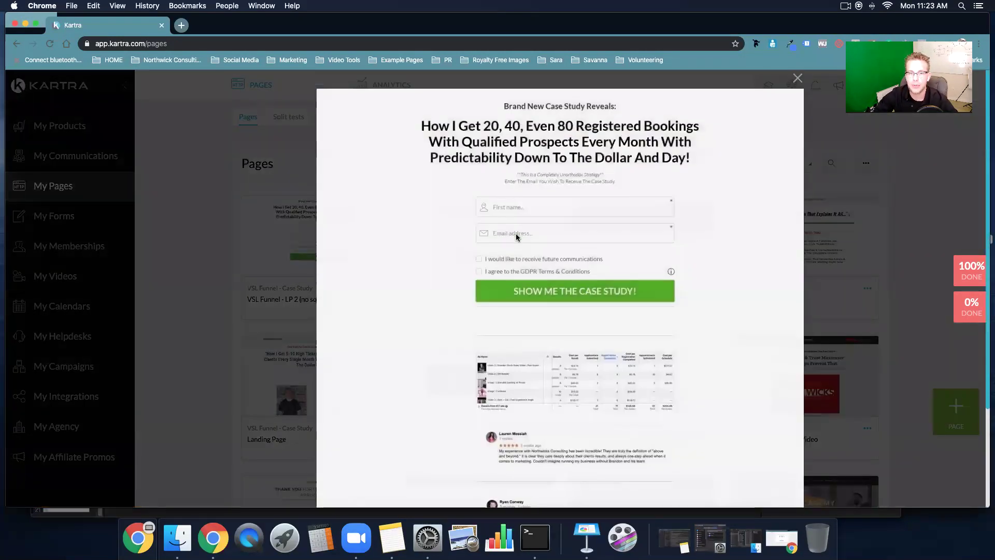
{"action": "left_click", "coordinate": [797, 81]}
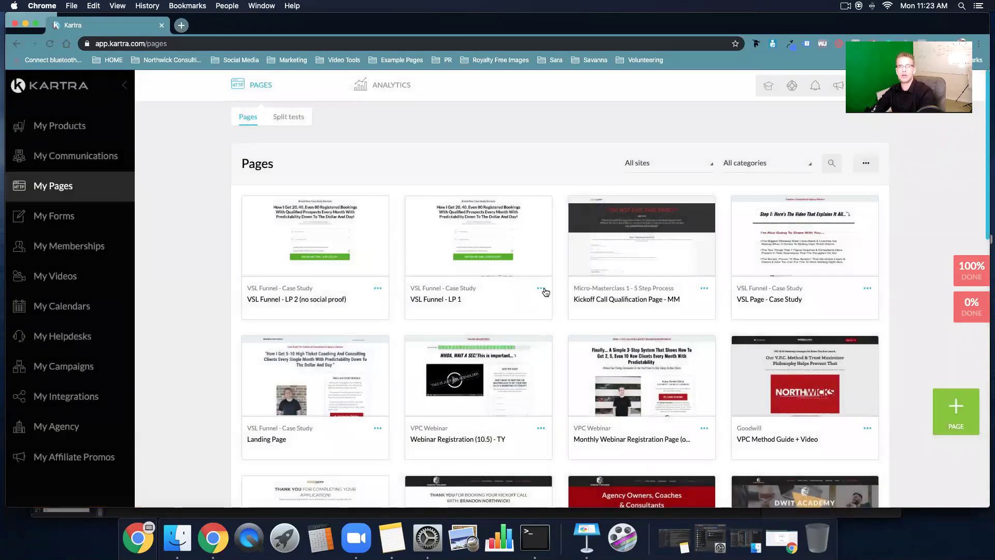
Get the published page link of VSL Funnel - LP 1 and open it in a new browser tab.
{"action": "left_click", "coordinate": [545, 287]}
{"action": "left_click", "coordinate": [588, 259]}
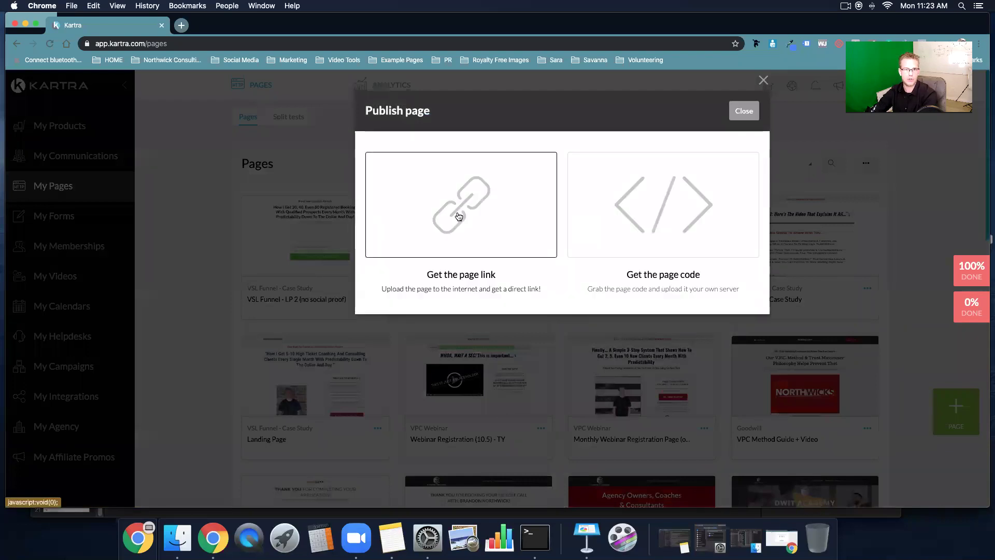
{"action": "left_click", "coordinate": [458, 211]}
{"action": "left_click", "coordinate": [442, 355]}
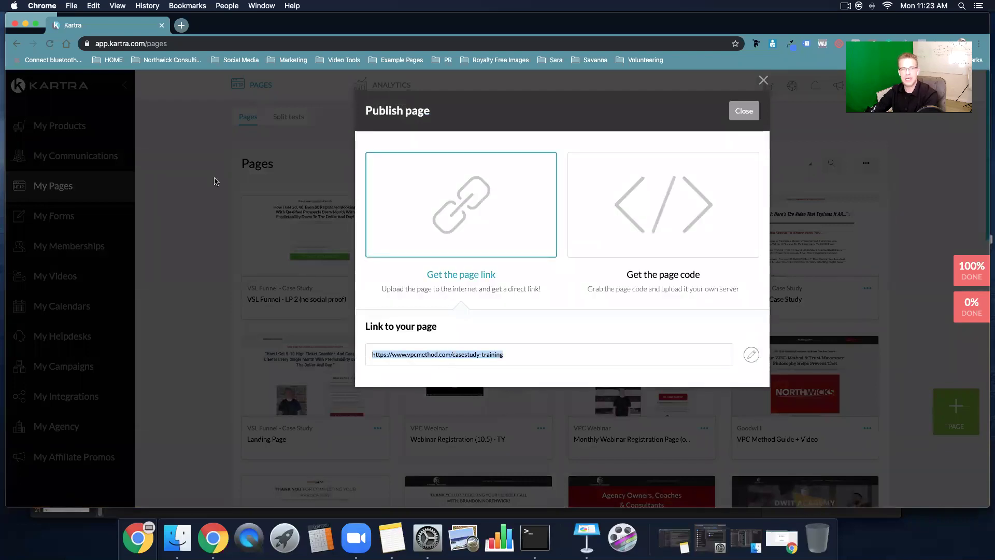
{"action": "left_click", "coordinate": [181, 25]}
{"action": "key", "text": "super+v"}
{"action": "key", "text": "Return"}
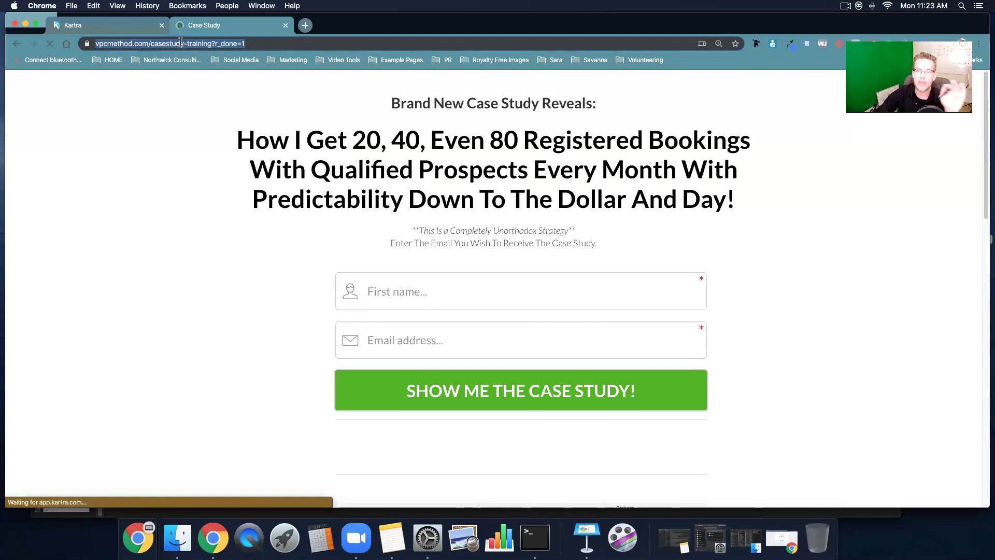
Examine the landing page's structure from the pre-headline, headline and subheading through the opt-in form to the copyright and Facebook disclaimer.
{"action": "scroll", "coordinate": [213, 214], "scroll_direction": "down", "scroll_amount": 4}
{"action": "scroll", "coordinate": [213, 215], "scroll_direction": "up", "scroll_amount": 4}
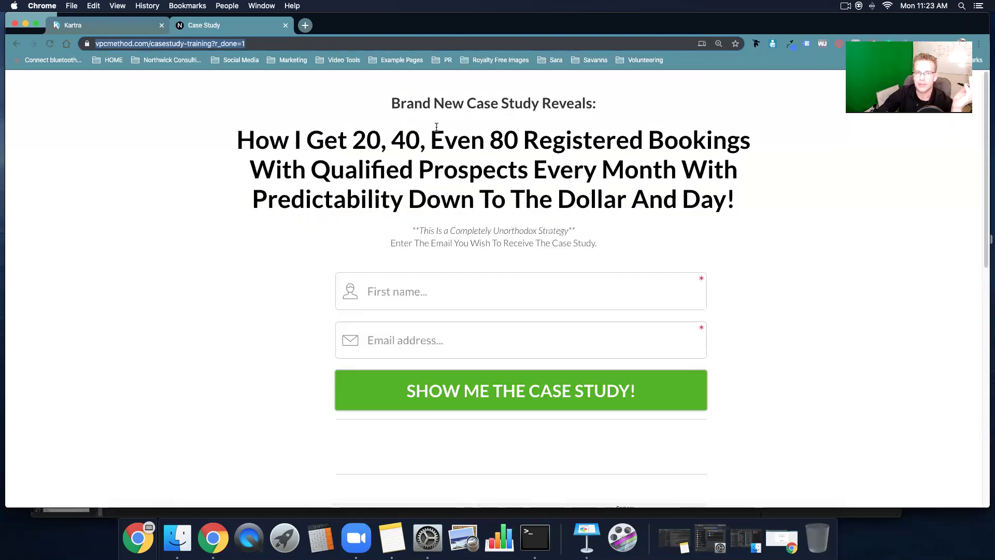
{"action": "left_click_drag", "start_coordinate": [386, 117], "coordinate": [740, 380]}
{"action": "left_click", "coordinate": [733, 217]}
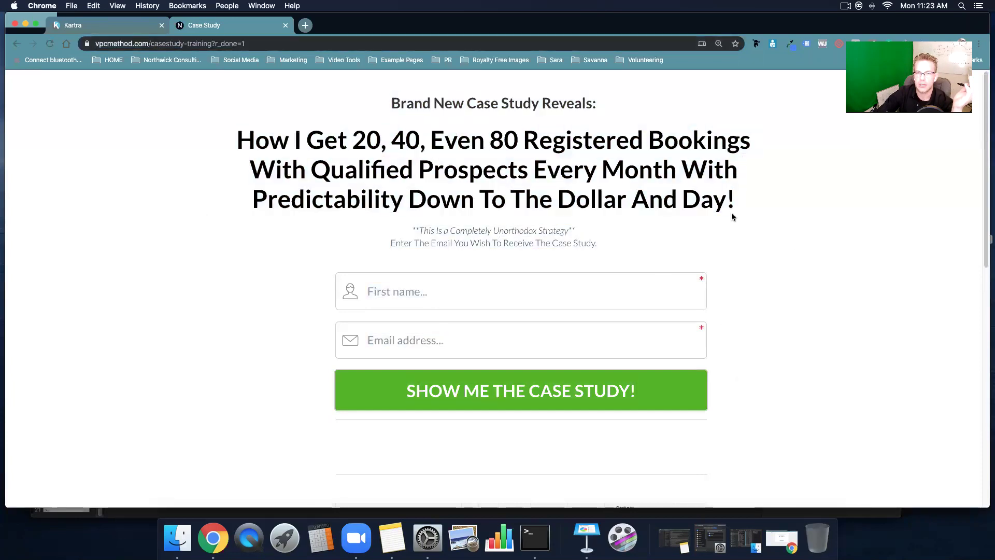
{"action": "left_click_drag", "start_coordinate": [617, 107], "coordinate": [365, 106]}
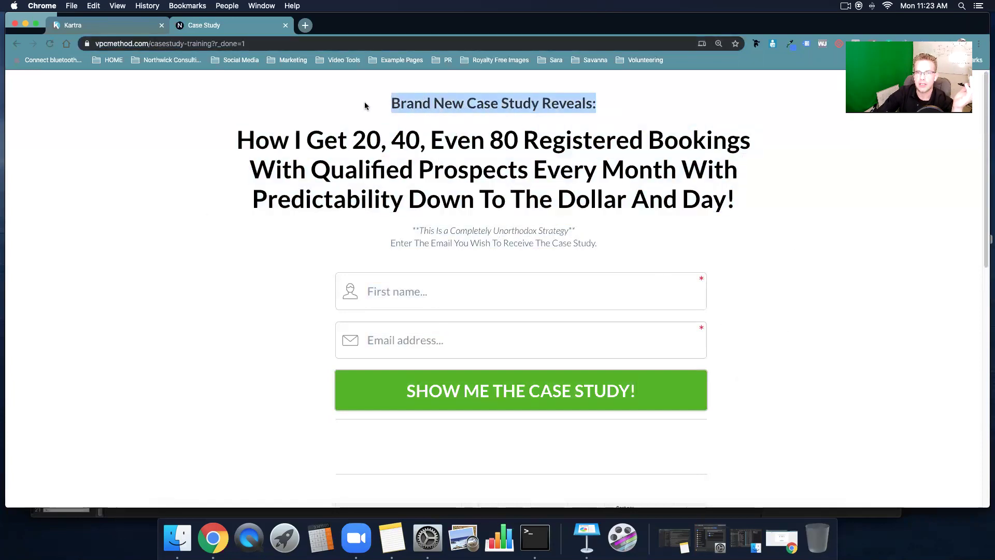
{"action": "left_click_drag", "start_coordinate": [763, 199], "coordinate": [359, 185]}
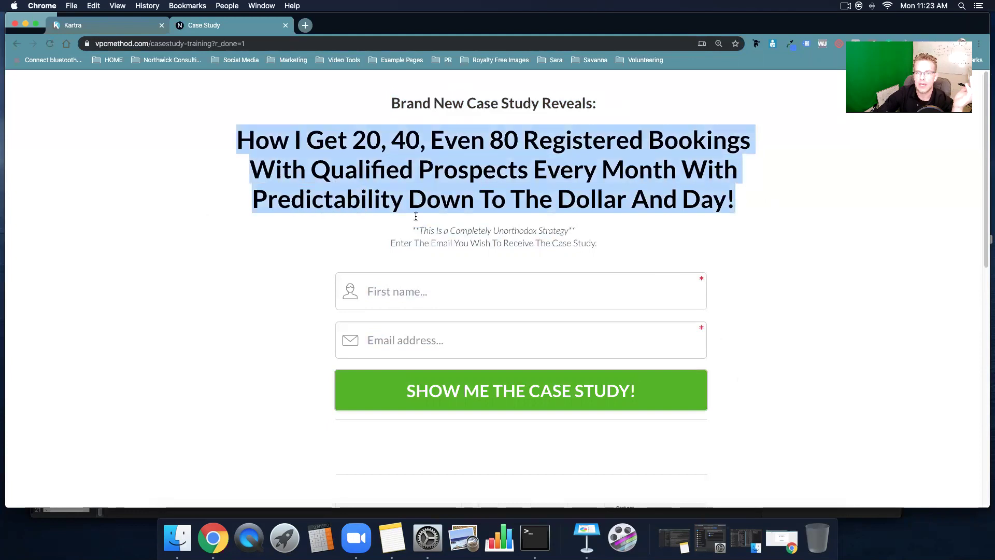
{"action": "left_click_drag", "start_coordinate": [603, 257], "coordinate": [369, 237]}
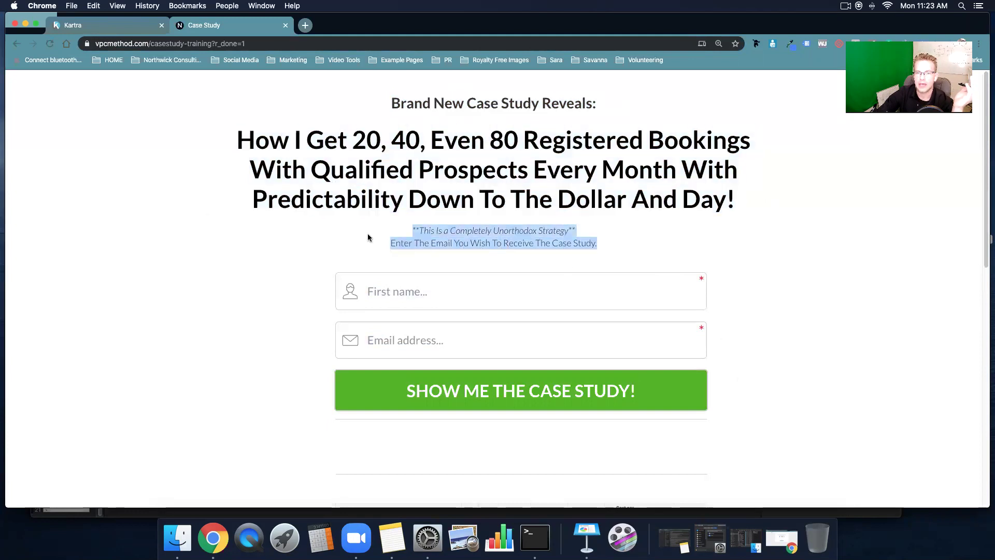
{"action": "scroll", "coordinate": [522, 342], "scroll_direction": "down", "scroll_amount": 5}
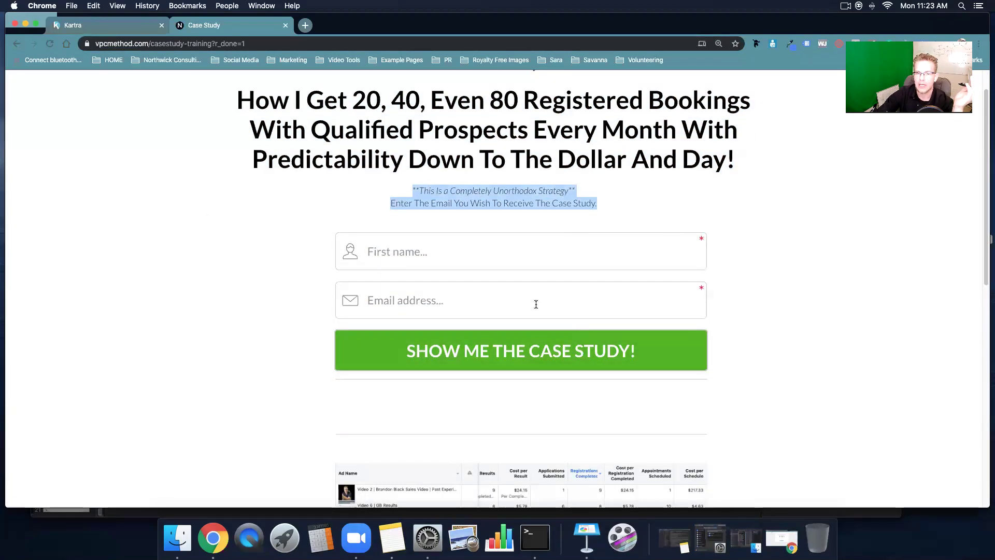
{"action": "scroll", "coordinate": [506, 406], "scroll_direction": "down", "scroll_amount": 10}
{"action": "left_click_drag", "start_coordinate": [596, 467], "coordinate": [173, 406]}
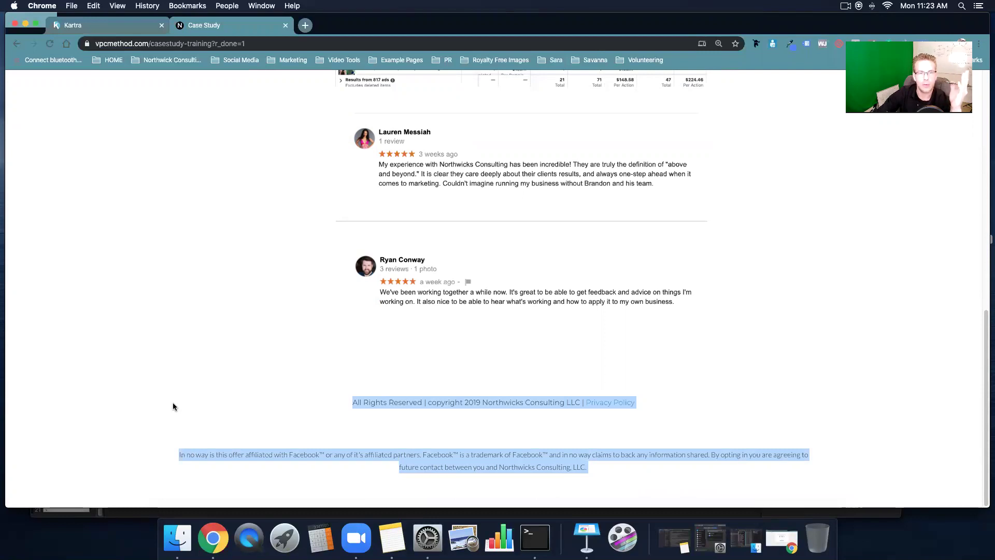
Examine the social proof below the opt-in form, covering the ad results table and the client reviews.
{"action": "scroll", "coordinate": [282, 422], "scroll_direction": "up", "scroll_amount": 4}
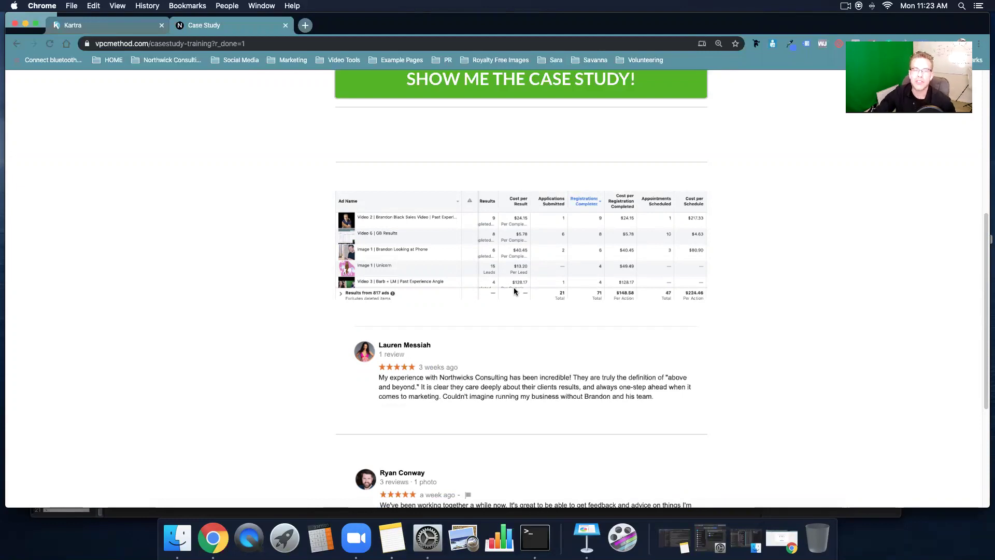
{"action": "scroll", "coordinate": [525, 304], "scroll_direction": "up", "scroll_amount": 6}
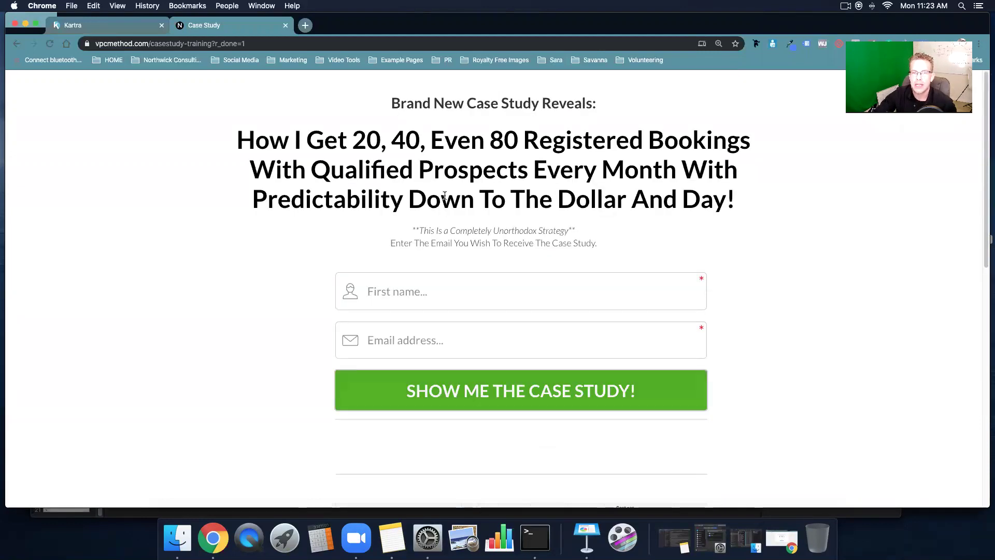
{"action": "scroll", "coordinate": [621, 153], "scroll_direction": "down", "scroll_amount": 6}
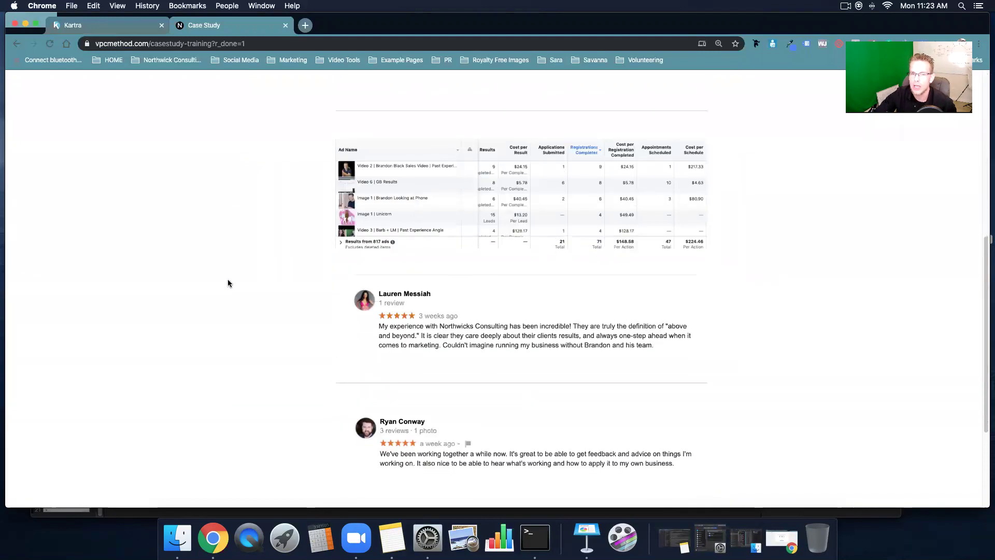
{"action": "scroll", "coordinate": [226, 282], "scroll_direction": "down", "scroll_amount": 3}
{"action": "scroll", "coordinate": [328, 251], "scroll_direction": "down", "scroll_amount": 3}
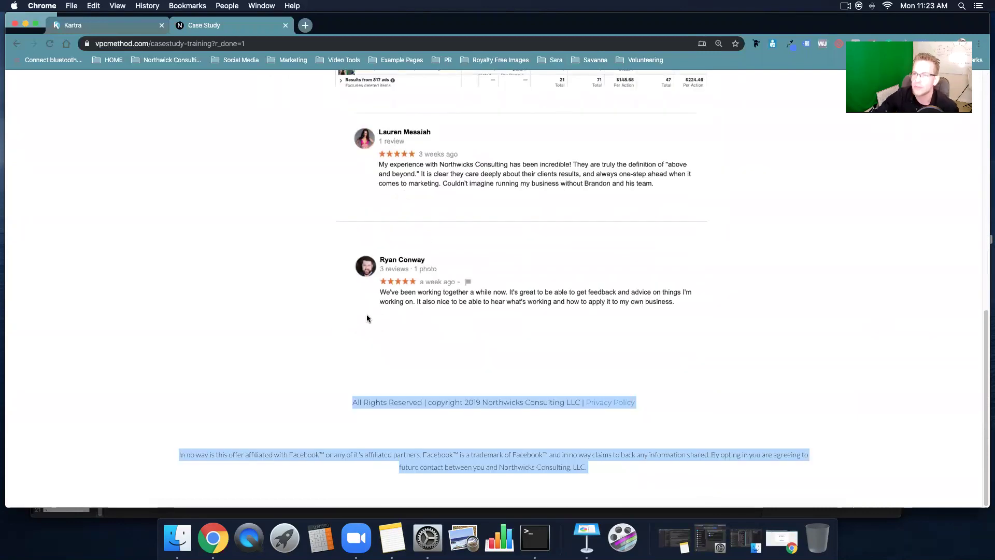
{"action": "scroll", "coordinate": [298, 344], "scroll_direction": "up", "scroll_amount": 4}
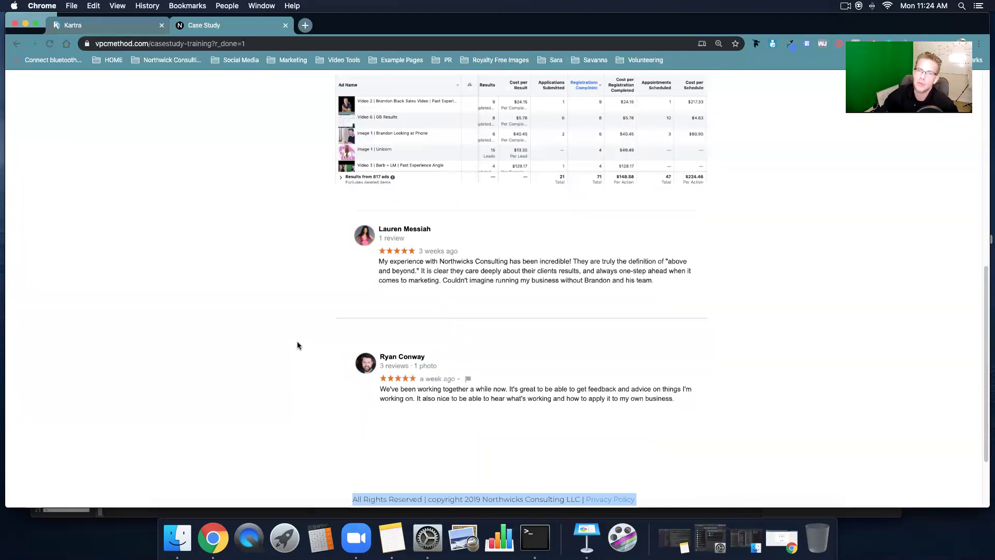
{"action": "scroll", "coordinate": [285, 377], "scroll_direction": "up", "scroll_amount": 4}
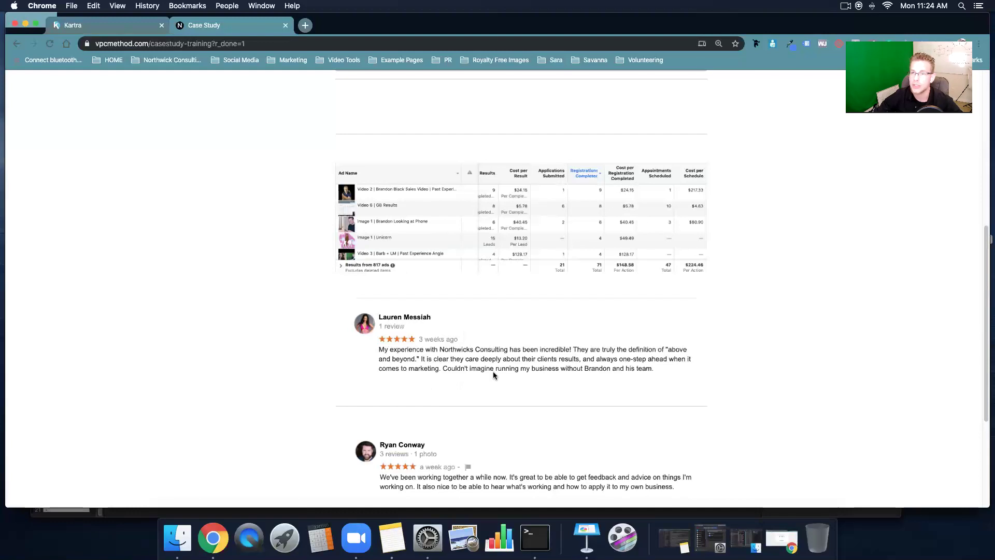
{"action": "scroll", "coordinate": [493, 371], "scroll_direction": "down", "scroll_amount": 1}
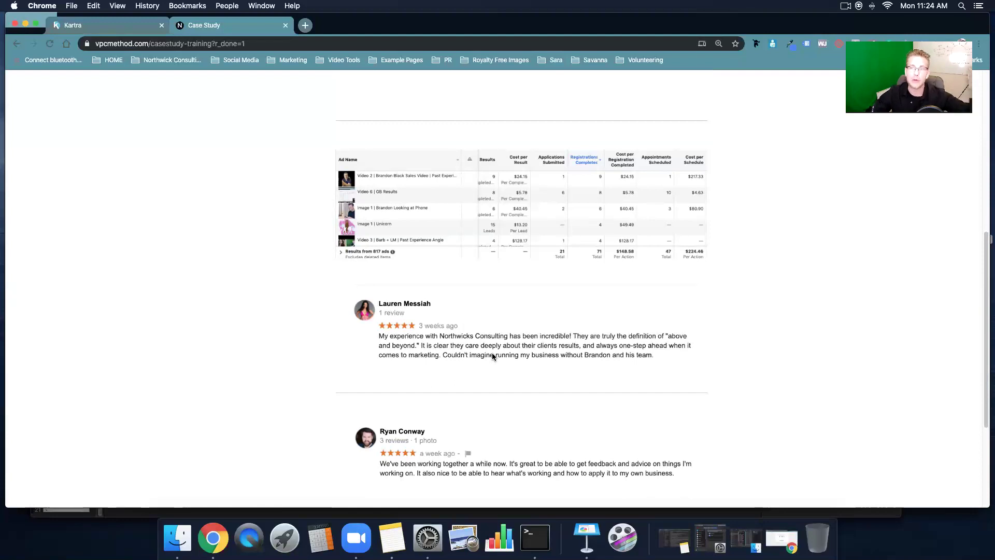
{"action": "scroll", "coordinate": [492, 354], "scroll_direction": "up", "scroll_amount": 8}
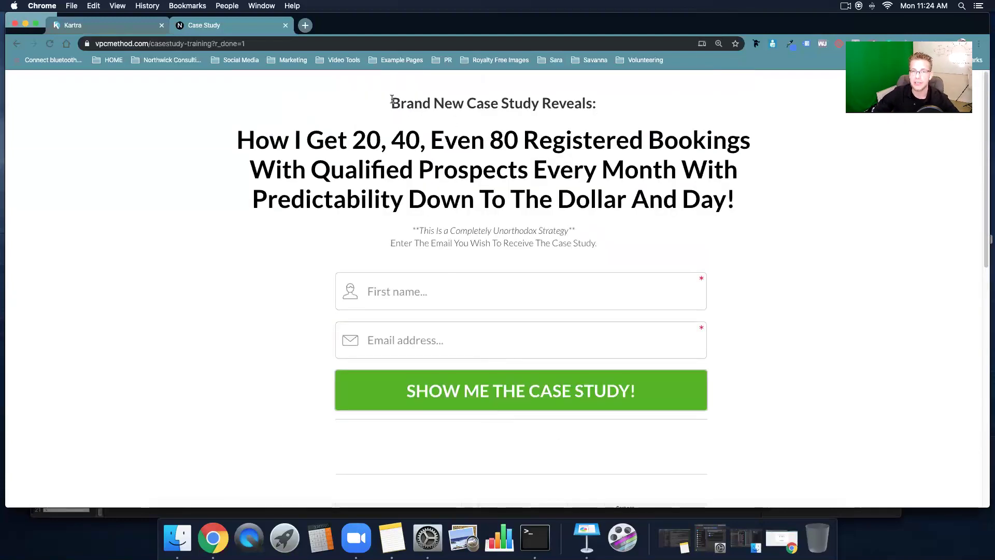
Read through the wording of the pre-headline, the main headline and the subheading above the form, highlighting each phrase.
{"action": "left_click_drag", "start_coordinate": [392, 99], "coordinate": [668, 113]}
{"action": "left_click_drag", "start_coordinate": [244, 139], "coordinate": [355, 231]}
{"action": "left_click", "coordinate": [299, 196]}
{"action": "left_click_drag", "start_coordinate": [255, 140], "coordinate": [513, 173]}
{"action": "left_click_drag", "start_coordinate": [750, 201], "coordinate": [530, 170]}
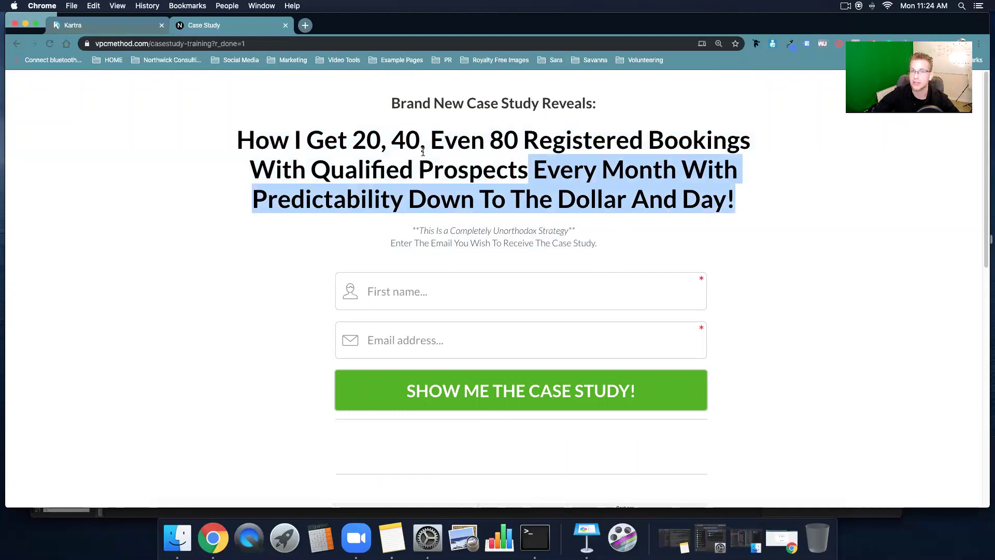
{"action": "left_click_drag", "start_coordinate": [387, 115], "coordinate": [591, 108]}
{"action": "left_click_drag", "start_coordinate": [224, 148], "coordinate": [786, 204]}
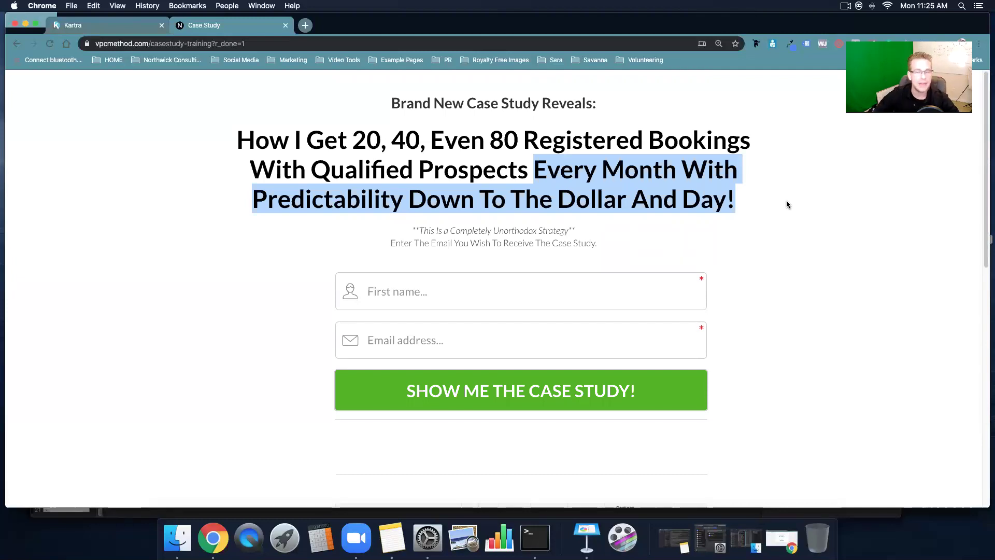
{"action": "left_click_drag", "start_coordinate": [592, 238], "coordinate": [341, 221]}
{"action": "left_click_drag", "start_coordinate": [408, 235], "coordinate": [626, 294]}
{"action": "left_click", "coordinate": [797, 308]}
Compare the opt-in section with the ad results and reviews beneath it, and return to the Kartra publish dialog for the page.
{"action": "scroll", "coordinate": [797, 309], "scroll_direction": "down", "scroll_amount": 5}
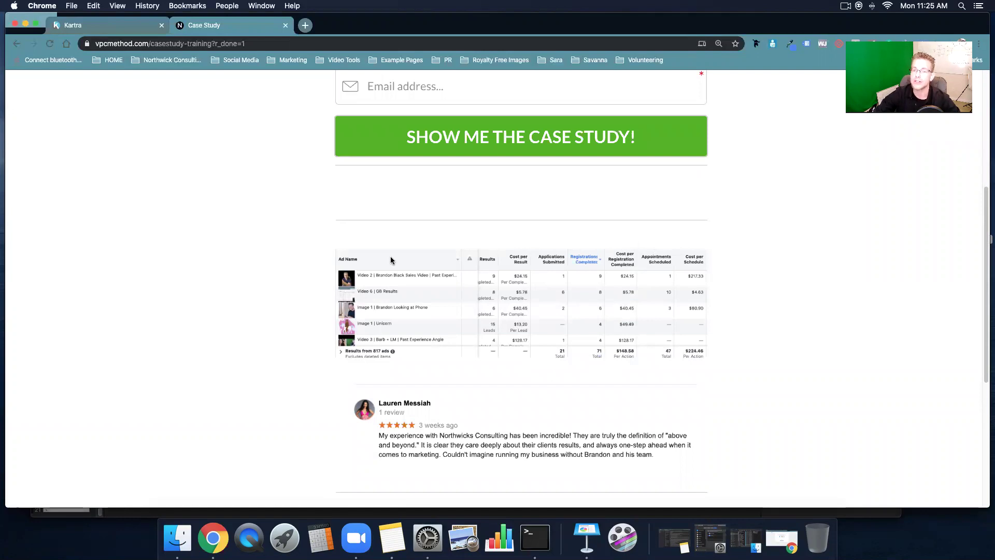
{"action": "scroll", "coordinate": [391, 261], "scroll_direction": "down", "scroll_amount": 4}
{"action": "scroll", "coordinate": [131, 144], "scroll_direction": "up", "scroll_amount": 7}
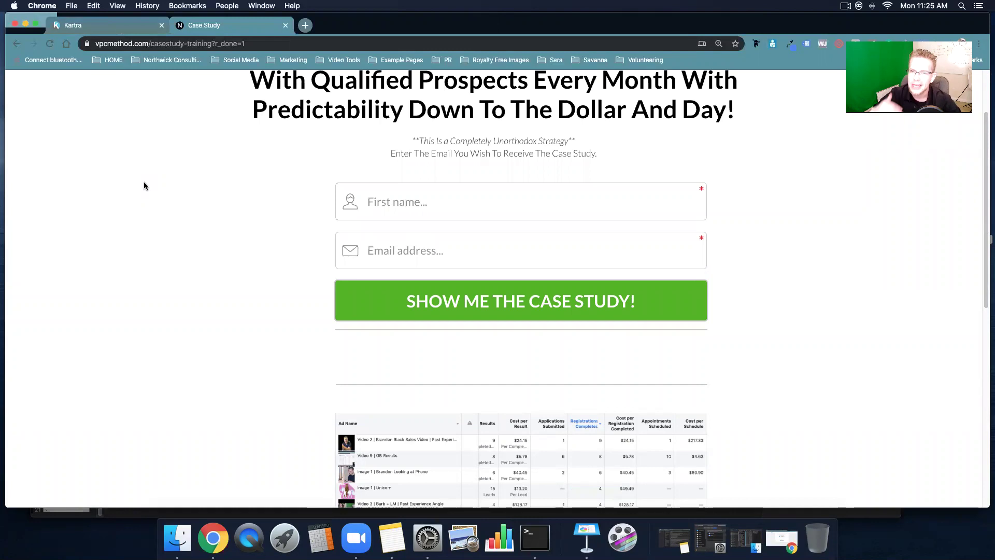
{"action": "scroll", "coordinate": [125, 257], "scroll_direction": "up", "scroll_amount": 2}
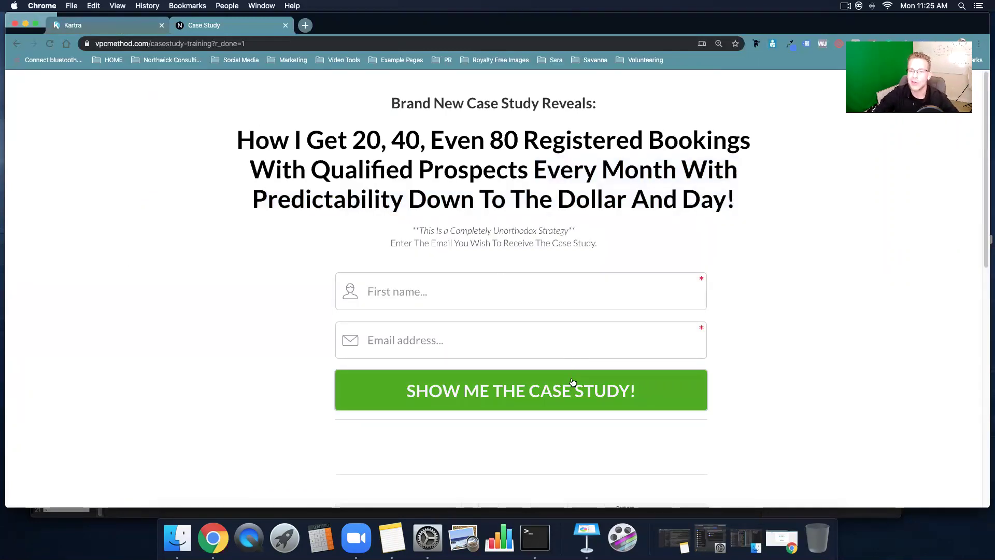
{"action": "scroll", "coordinate": [264, 304], "scroll_direction": "down", "scroll_amount": 7}
{"action": "scroll", "coordinate": [247, 299], "scroll_direction": "up", "scroll_amount": 7}
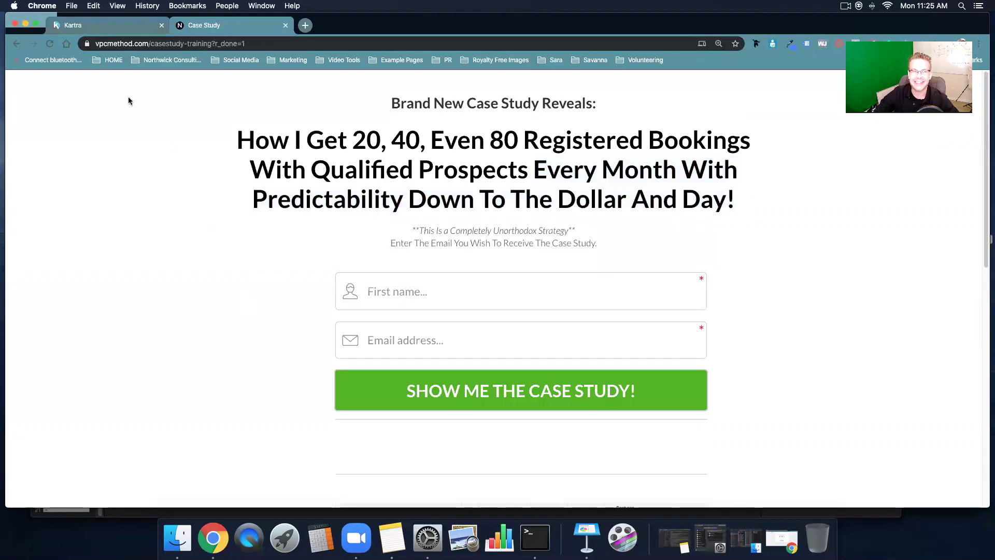
{"action": "left_click", "coordinate": [110, 31]}
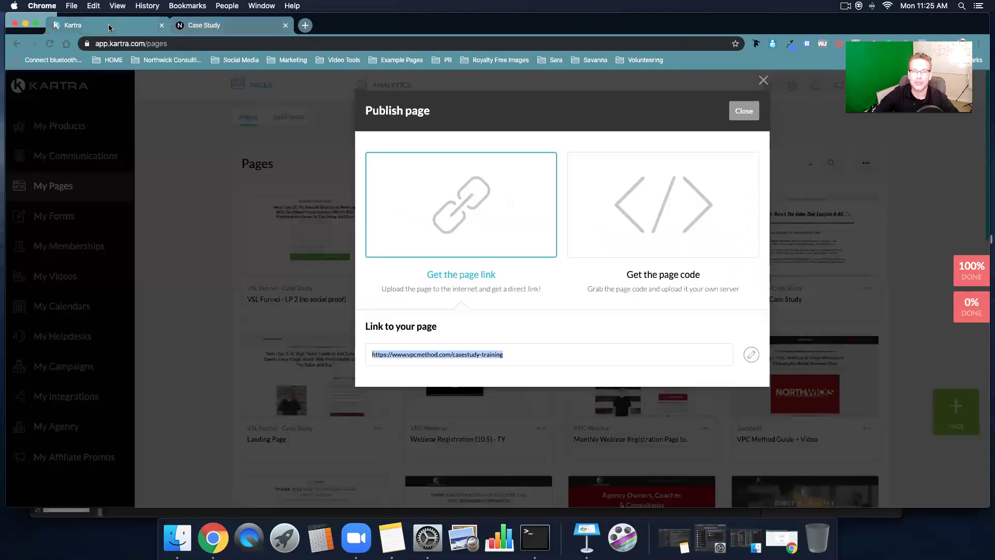
Close the publish dialog and filter the pages list to the VSL Funnel - Case Study site.
{"action": "left_click", "coordinate": [744, 111]}
{"action": "left_click", "coordinate": [638, 163]}
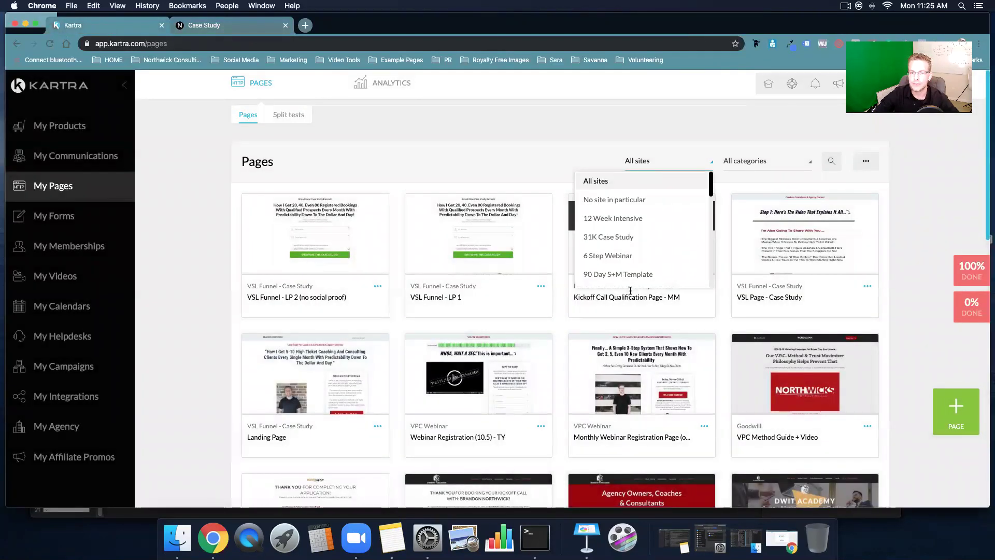
{"action": "scroll", "coordinate": [601, 196], "scroll_direction": "down", "scroll_amount": 6}
{"action": "scroll", "coordinate": [602, 195], "scroll_direction": "up", "scroll_amount": 6}
{"action": "scroll", "coordinate": [622, 249], "scroll_direction": "down", "scroll_amount": 3}
{"action": "scroll", "coordinate": [622, 259], "scroll_direction": "up", "scroll_amount": 3}
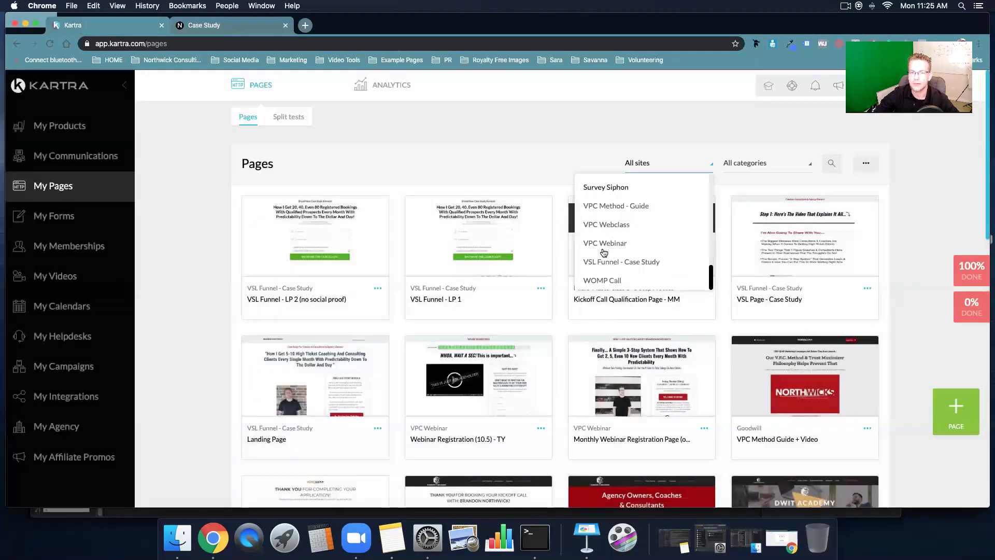
{"action": "scroll", "coordinate": [621, 262], "scroll_direction": "down", "scroll_amount": 1}
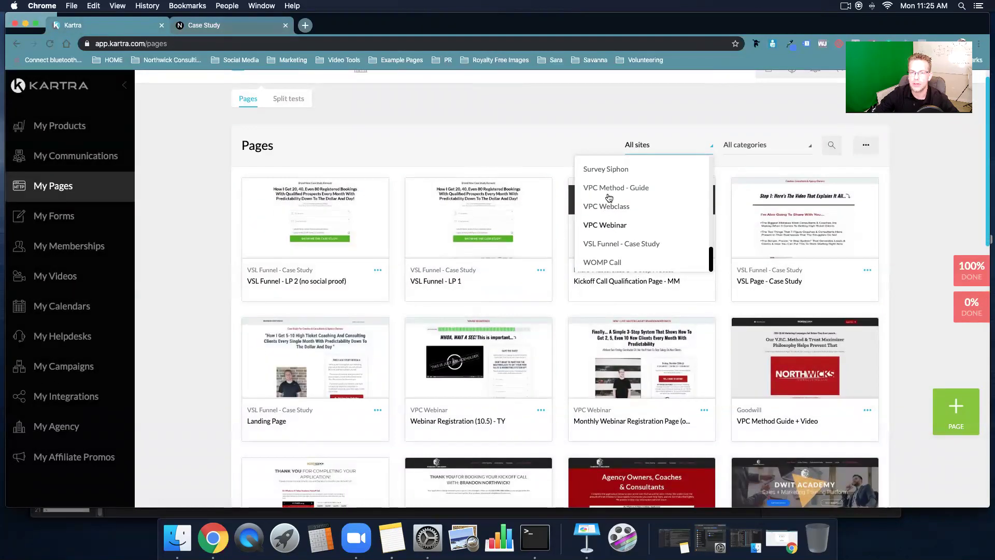
{"action": "left_click", "coordinate": [611, 243]}
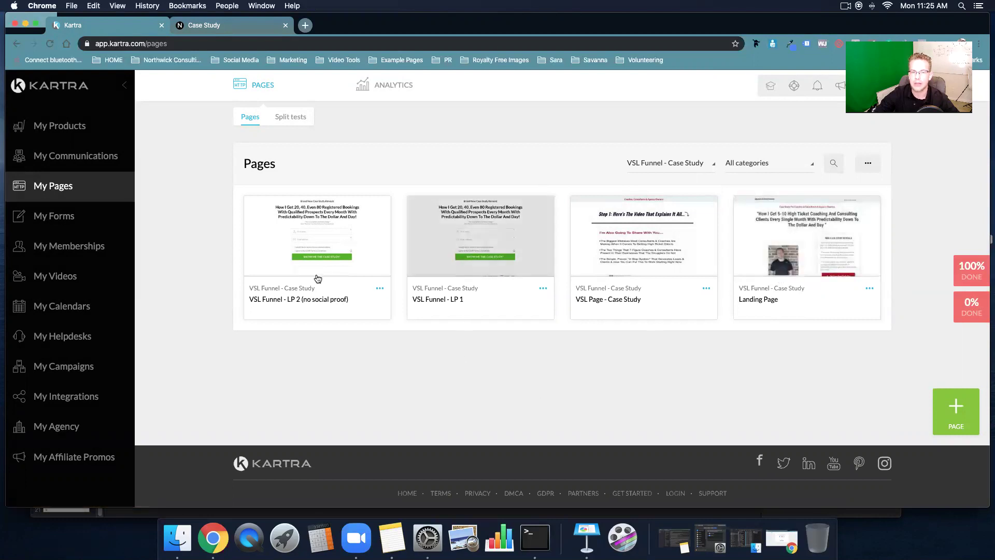
Copy the published link of the VSL Page - Case Study and open that page in a new browser tab.
{"action": "mouse_move", "coordinate": [664, 248]}
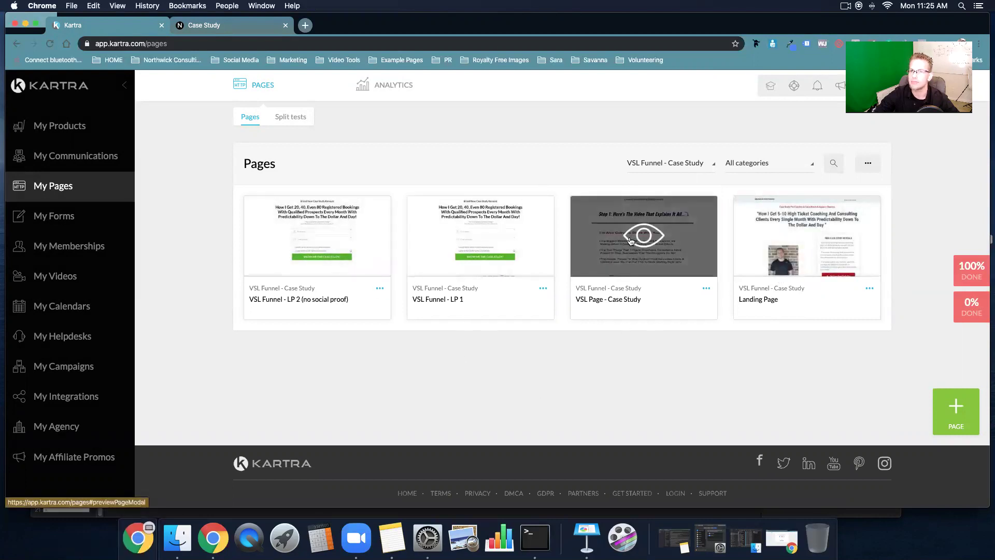
{"action": "left_click", "coordinate": [711, 291]}
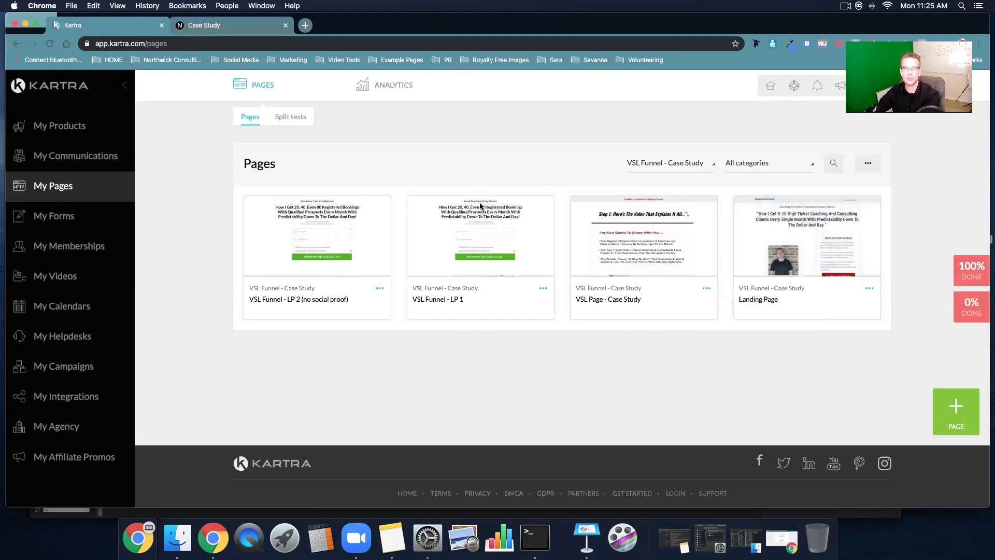
{"action": "left_click", "coordinate": [677, 262]}
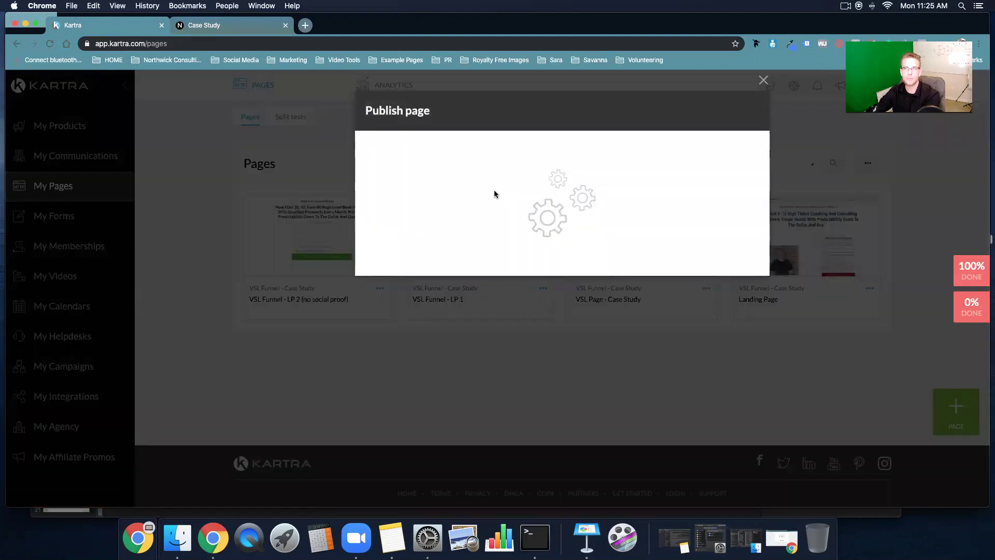
{"action": "left_click", "coordinate": [425, 181]}
{"action": "triple_click", "coordinate": [424, 355]}
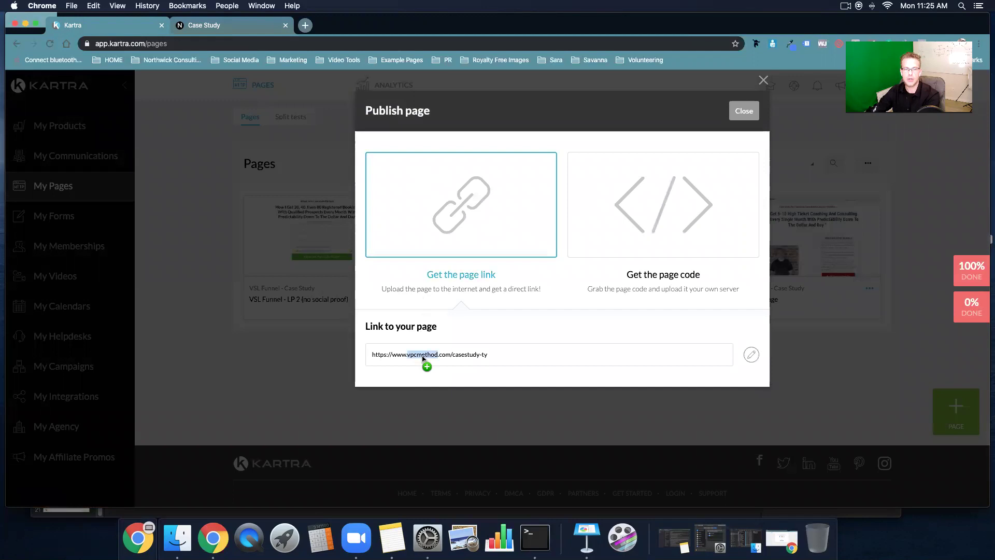
{"action": "key", "text": "super+c"}
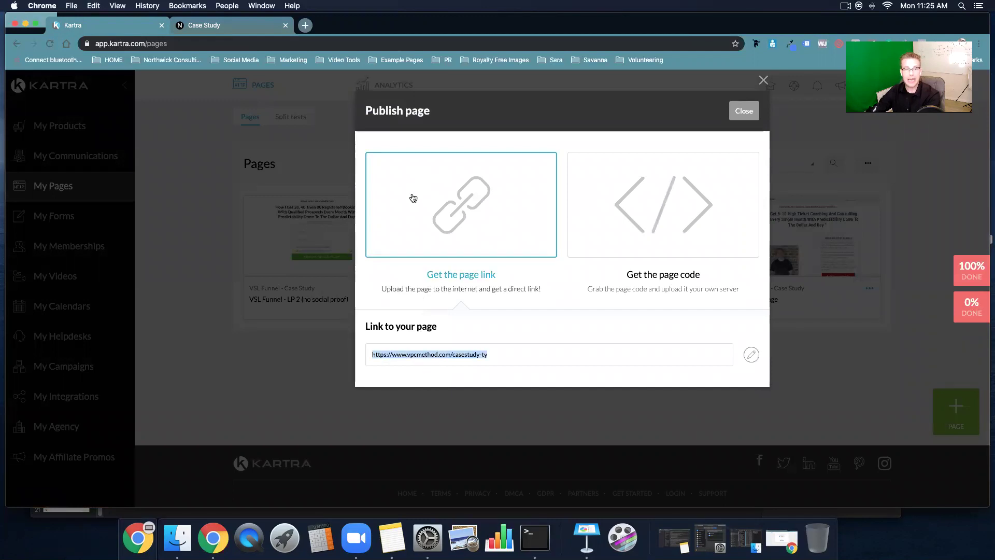
{"action": "left_click", "coordinate": [305, 26]}
{"action": "key", "text": "super+v"}
{"action": "key", "text": "Return"}
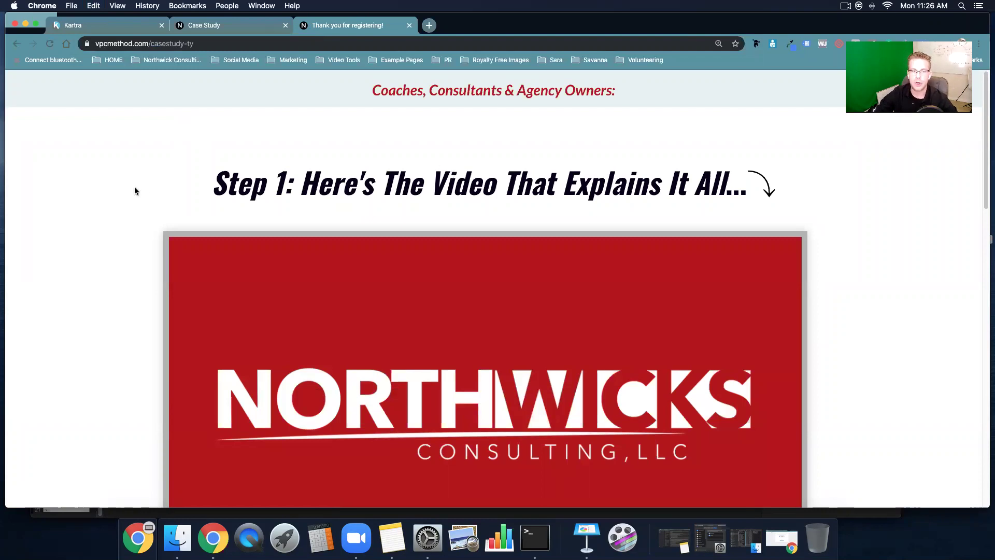
Compare the thank-you page's audience line with the Case Study landing page's pre-headline and headline, highlighting each phrase.
{"action": "scroll", "coordinate": [161, 211], "scroll_direction": "down", "scroll_amount": 1}
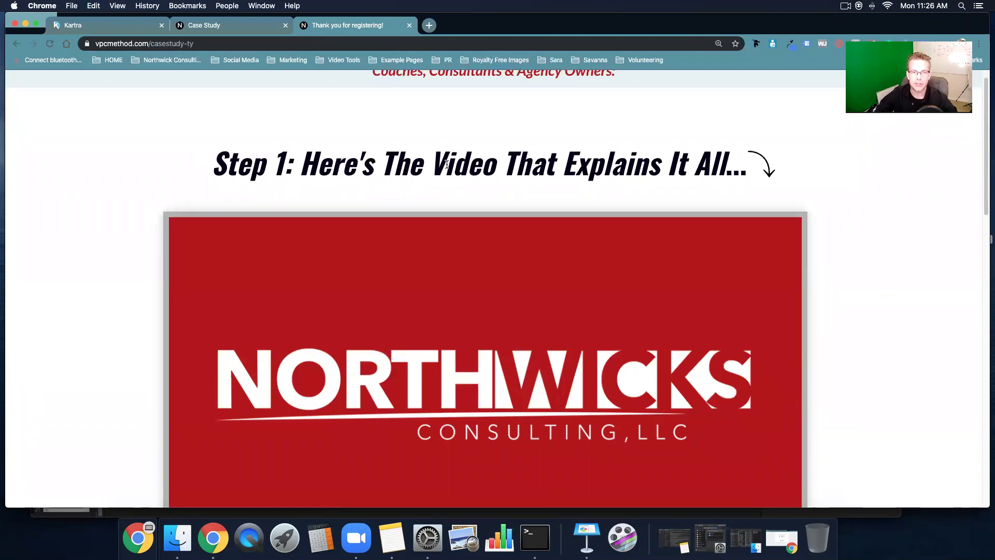
{"action": "scroll", "coordinate": [205, 177], "scroll_direction": "up", "scroll_amount": 1}
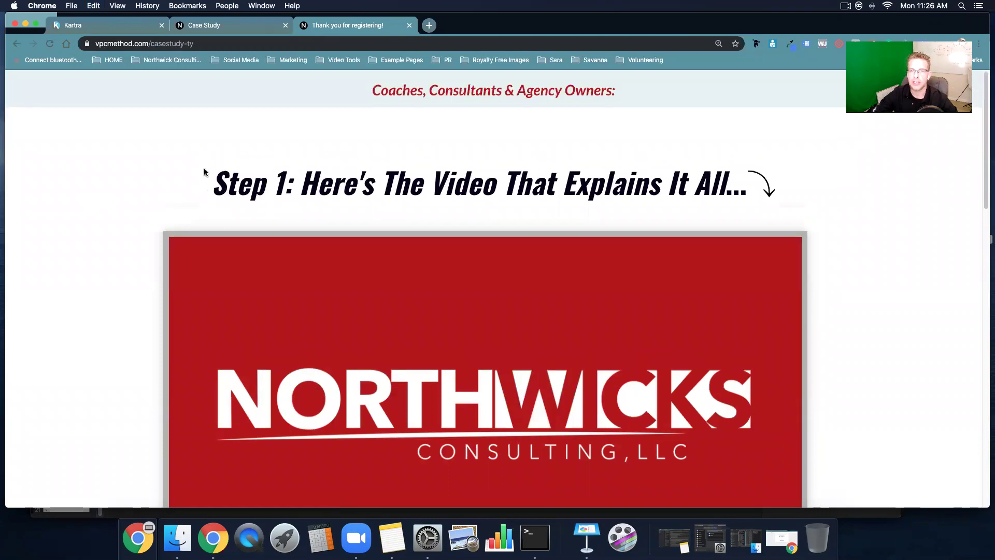
{"action": "left_click_drag", "start_coordinate": [371, 88], "coordinate": [669, 91]}
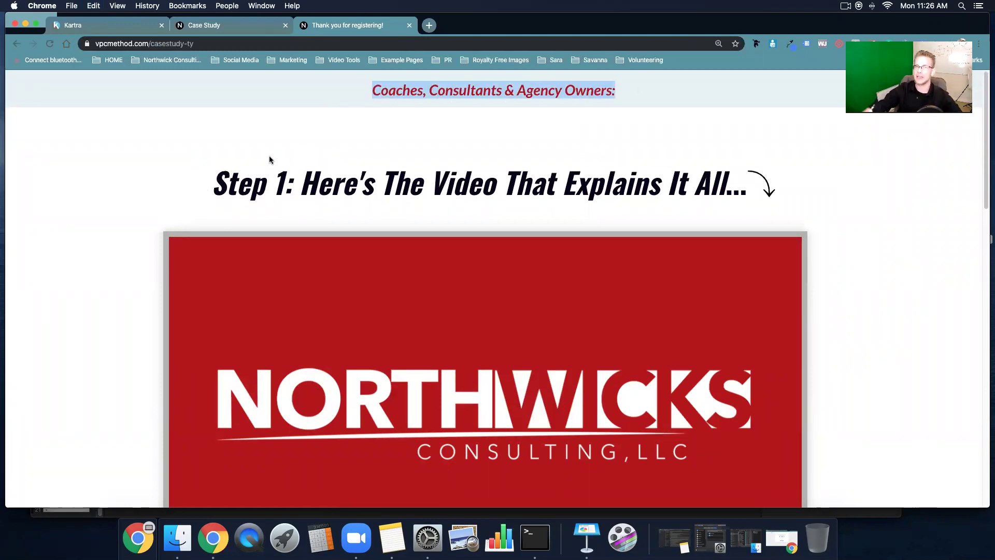
{"action": "left_click", "coordinate": [229, 21]}
{"action": "left_click_drag", "start_coordinate": [398, 107], "coordinate": [641, 101]}
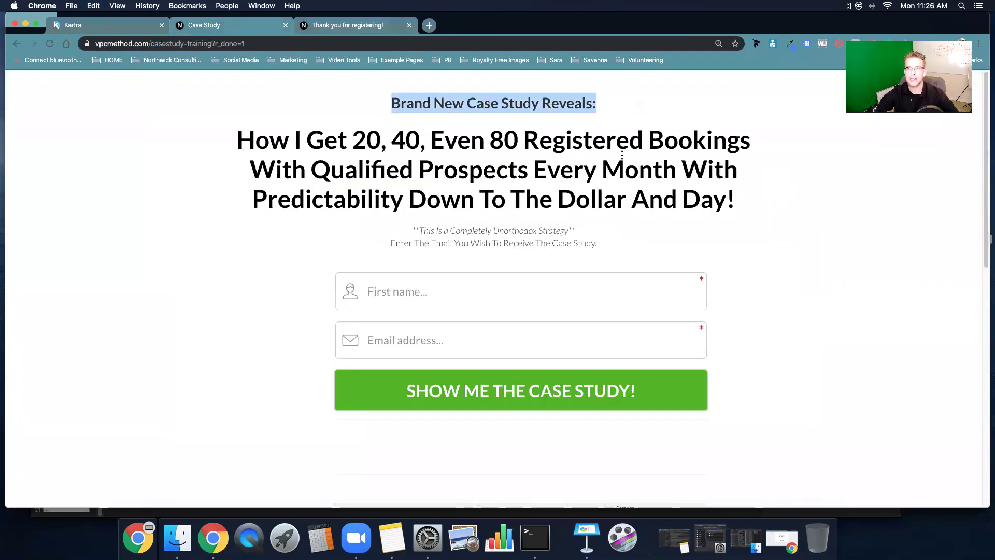
{"action": "left_click_drag", "start_coordinate": [520, 139], "coordinate": [712, 200]}
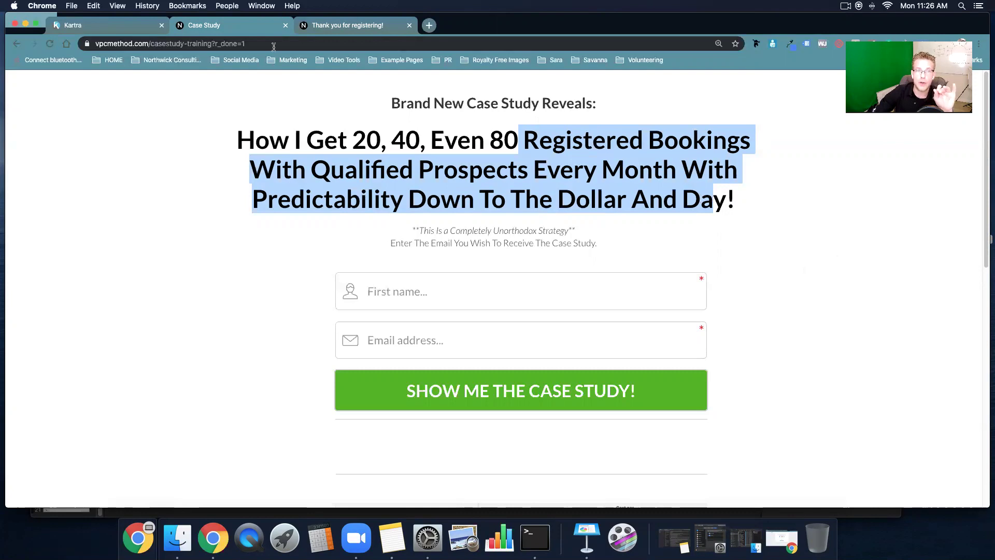
{"action": "left_click", "coordinate": [364, 28]}
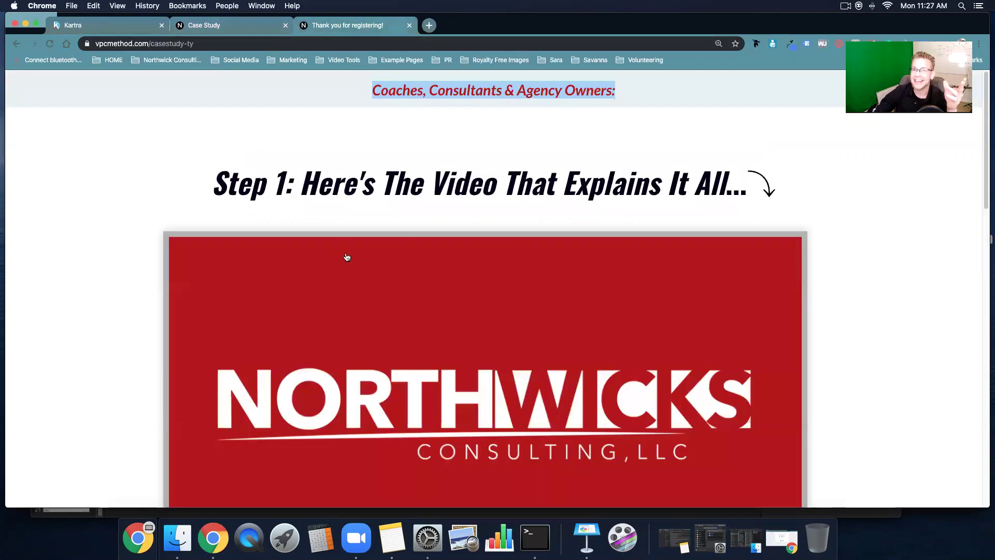
Play the Step 1 video on the thank-you page and view its opening slide beneath the heading.
{"action": "scroll", "coordinate": [330, 214], "scroll_direction": "down", "scroll_amount": 5}
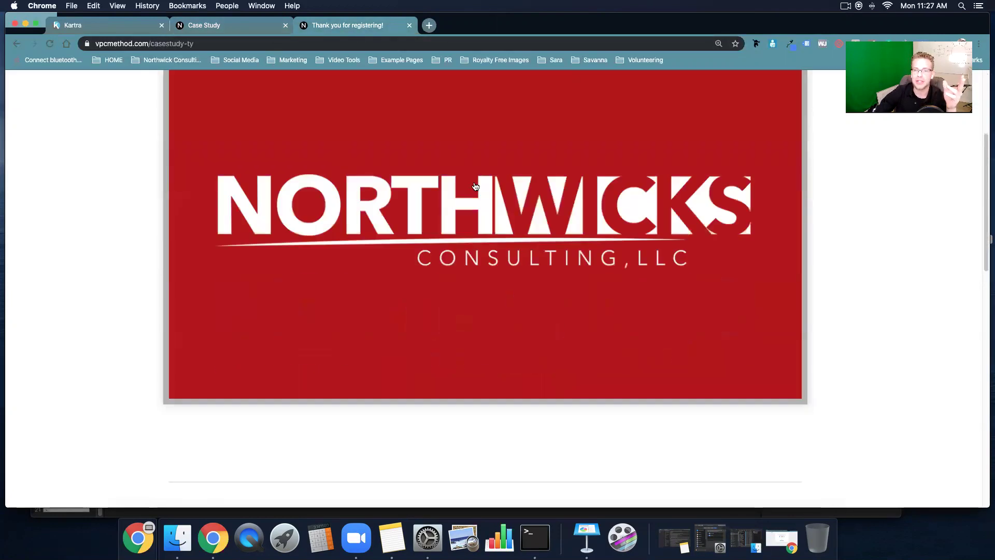
{"action": "left_click", "coordinate": [516, 258]}
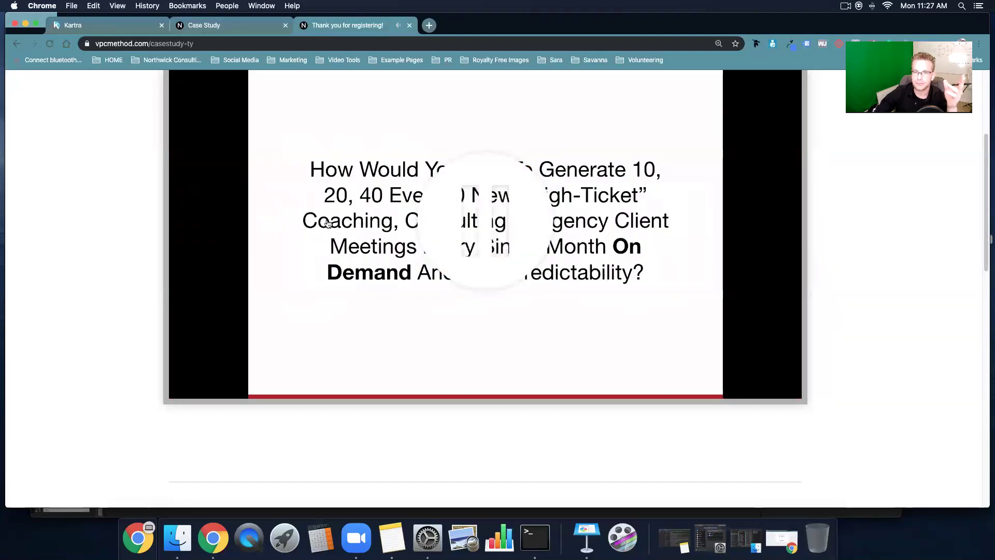
{"action": "scroll", "coordinate": [411, 258], "scroll_direction": "up", "scroll_amount": 5}
{"action": "scroll", "coordinate": [432, 286], "scroll_direction": "down", "scroll_amount": 3}
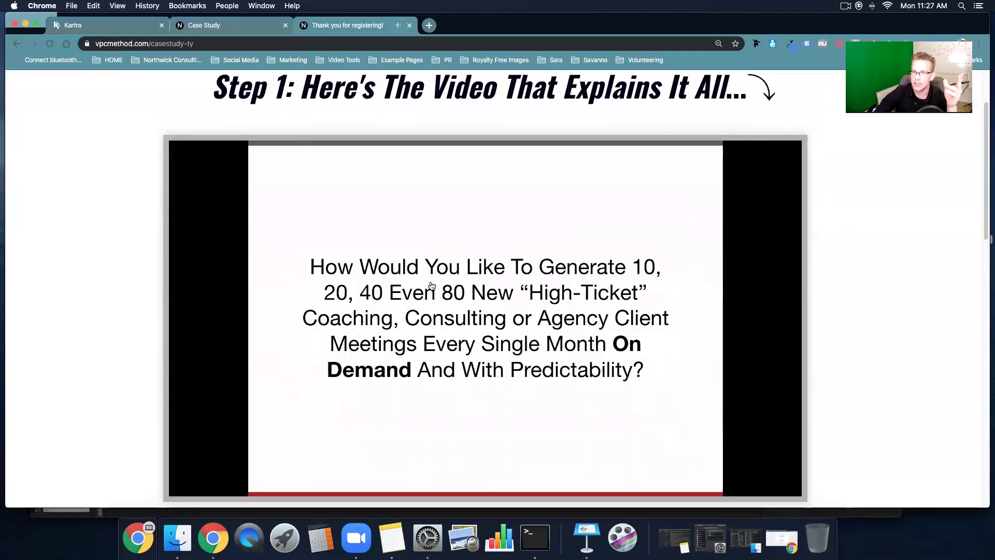
Examine the Step 2 kickoff call booking section, selecting the 4:30 PM slot on October 22, 2019 to inspect its contact form.
{"action": "scroll", "coordinate": [467, 282], "scroll_direction": "down", "scroll_amount": 5}
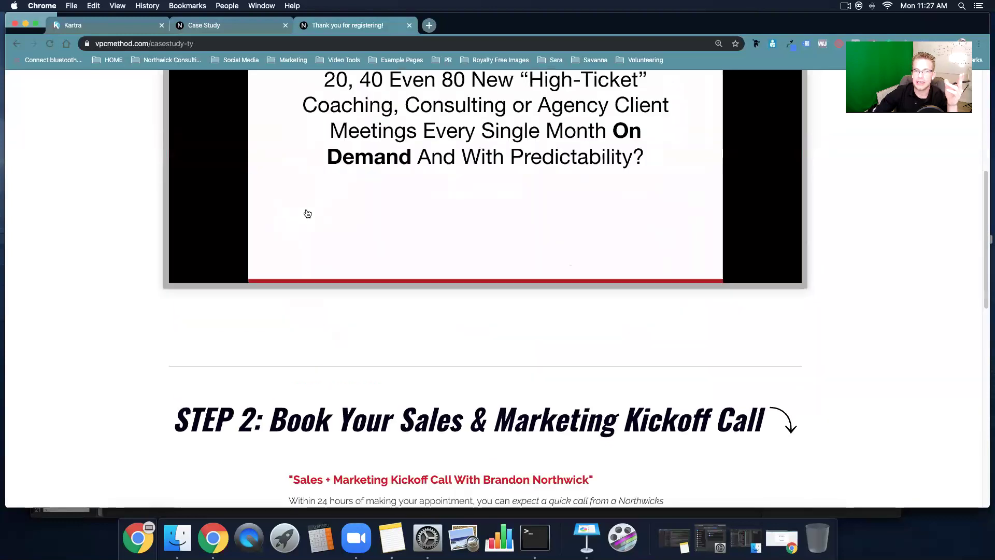
{"action": "scroll", "coordinate": [305, 211], "scroll_direction": "down", "scroll_amount": 4}
{"action": "scroll", "coordinate": [397, 257], "scroll_direction": "down", "scroll_amount": 2}
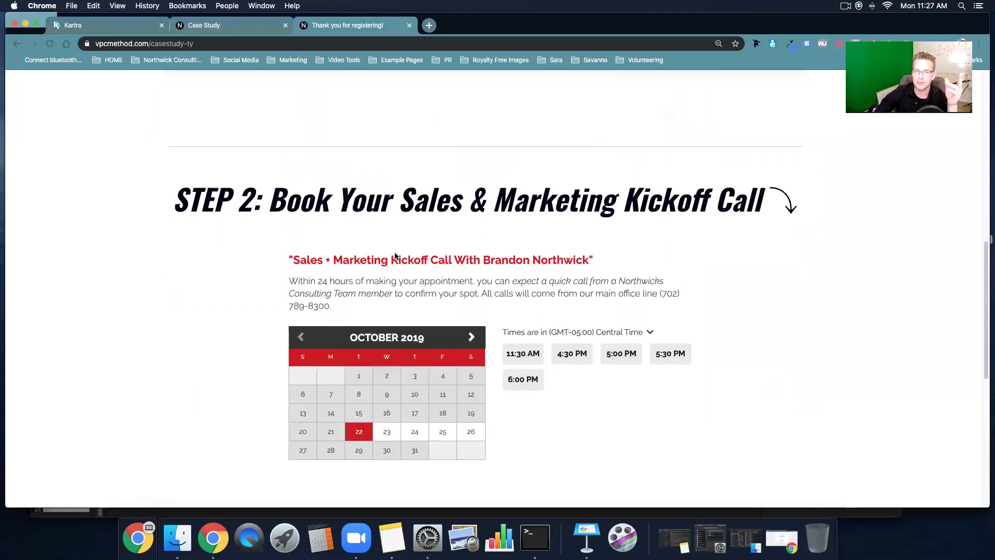
{"action": "left_click", "coordinate": [573, 305]}
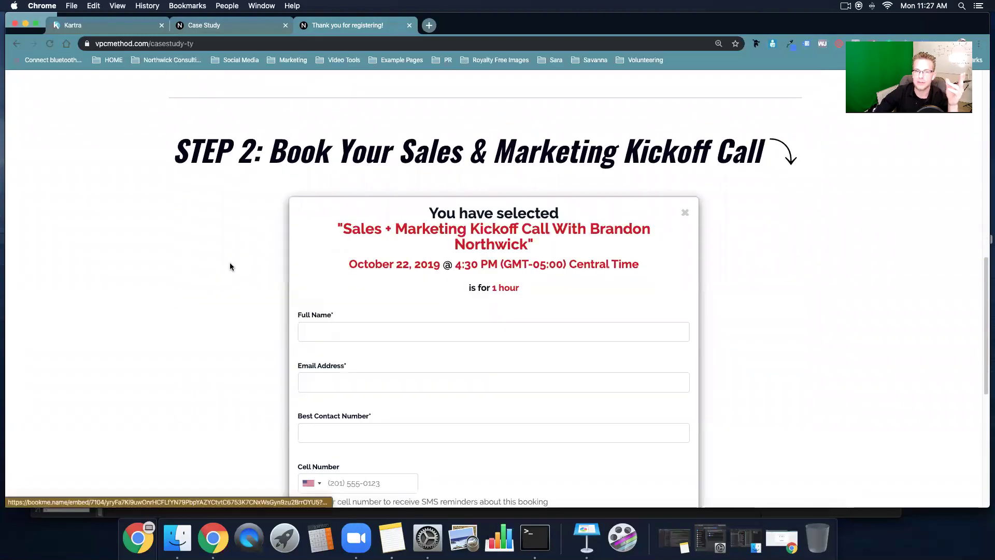
{"action": "scroll", "coordinate": [446, 233], "scroll_direction": "down", "scroll_amount": 2}
{"action": "scroll", "coordinate": [428, 231], "scroll_direction": "down", "scroll_amount": 5}
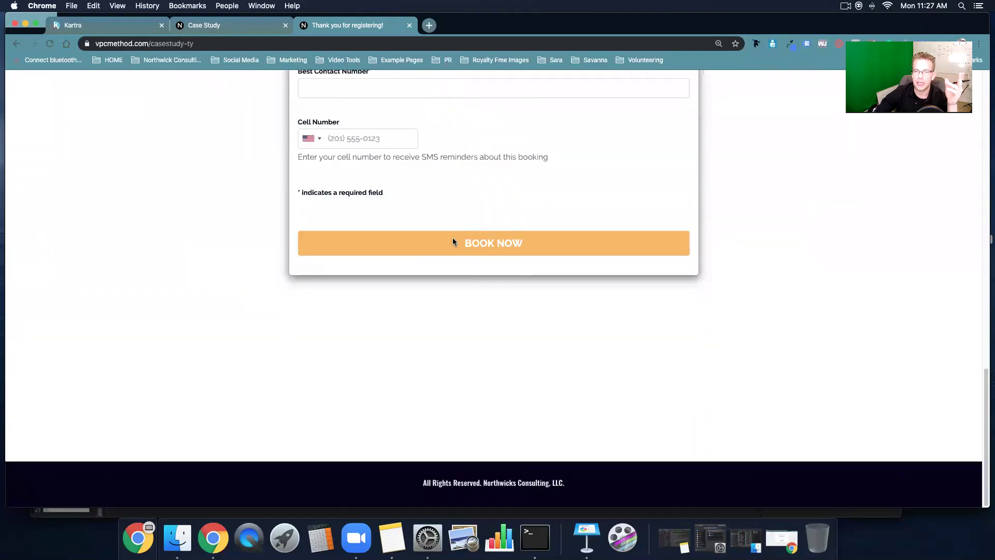
{"action": "scroll", "coordinate": [456, 239], "scroll_direction": "up", "scroll_amount": 4}
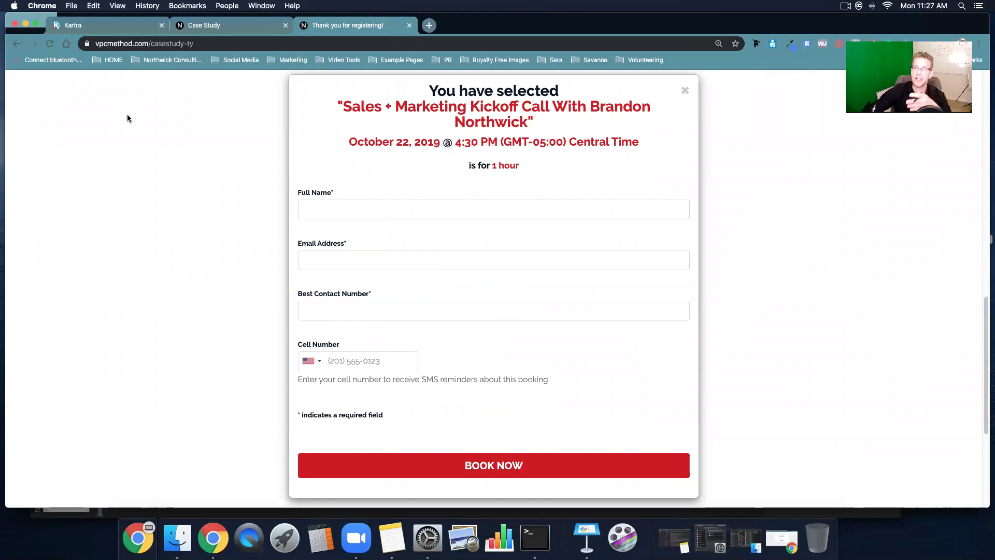
Return to Kartra, close the publish dialog and set the pages list's site filter to All sites.
{"action": "left_click", "coordinate": [104, 24]}
{"action": "left_click", "coordinate": [758, 111]}
{"action": "left_click", "coordinate": [663, 163]}
{"action": "scroll", "coordinate": [609, 280], "scroll_direction": "up", "scroll_amount": 10}
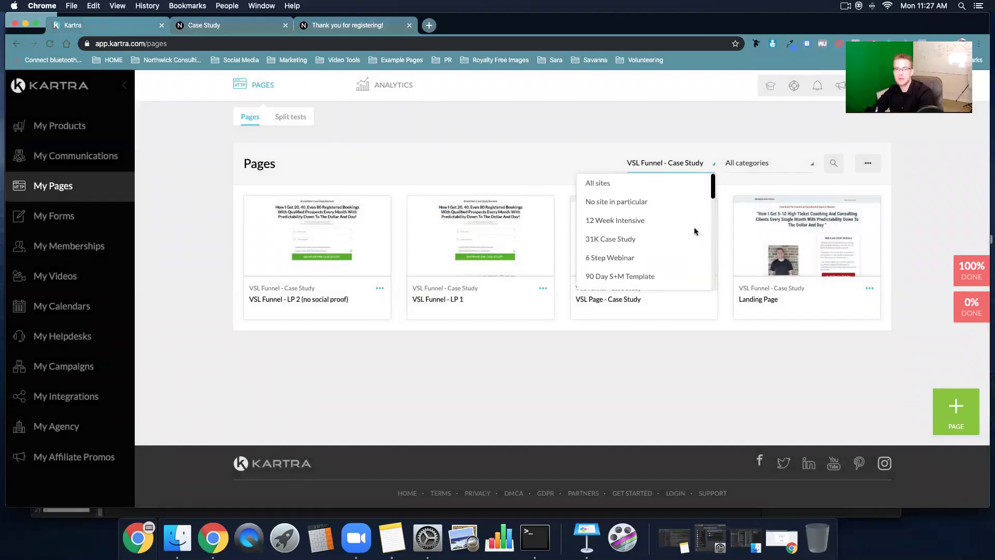
{"action": "left_click", "coordinate": [609, 185]}
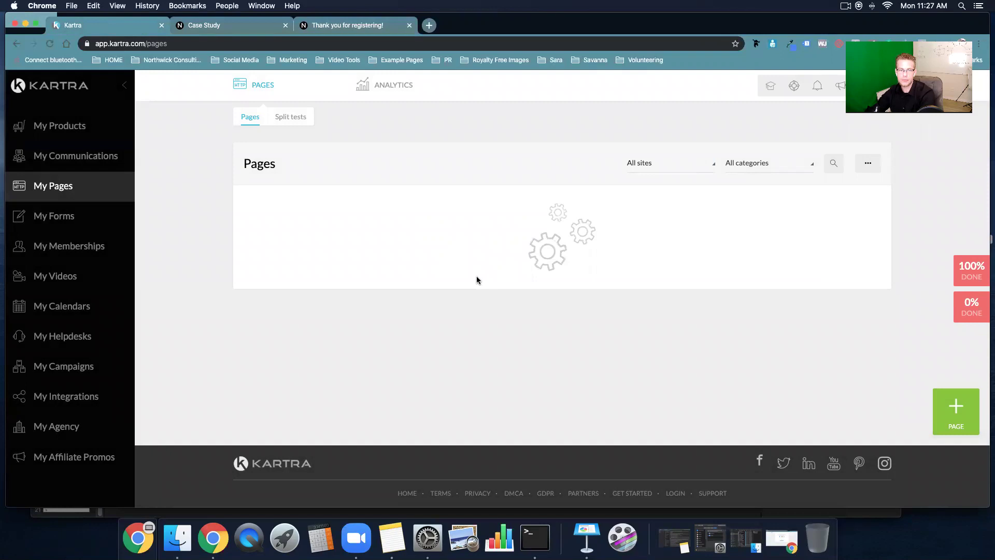
Look through the pages of all sites for the funnel's application page.
{"action": "scroll", "coordinate": [627, 262], "scroll_direction": "down", "scroll_amount": 1}
{"action": "scroll", "coordinate": [629, 261], "scroll_direction": "down", "scroll_amount": 5}
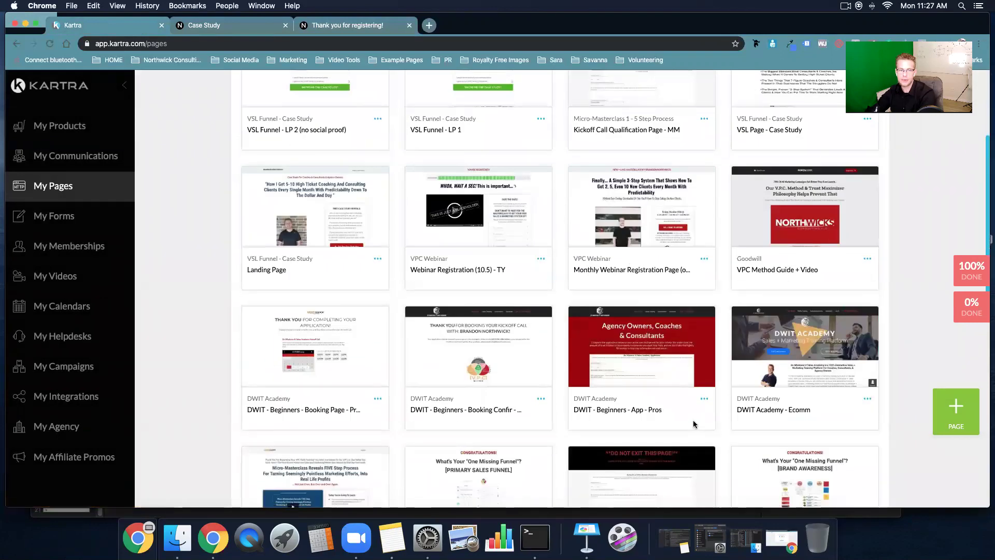
{"action": "scroll", "coordinate": [420, 276], "scroll_direction": "down", "scroll_amount": 5}
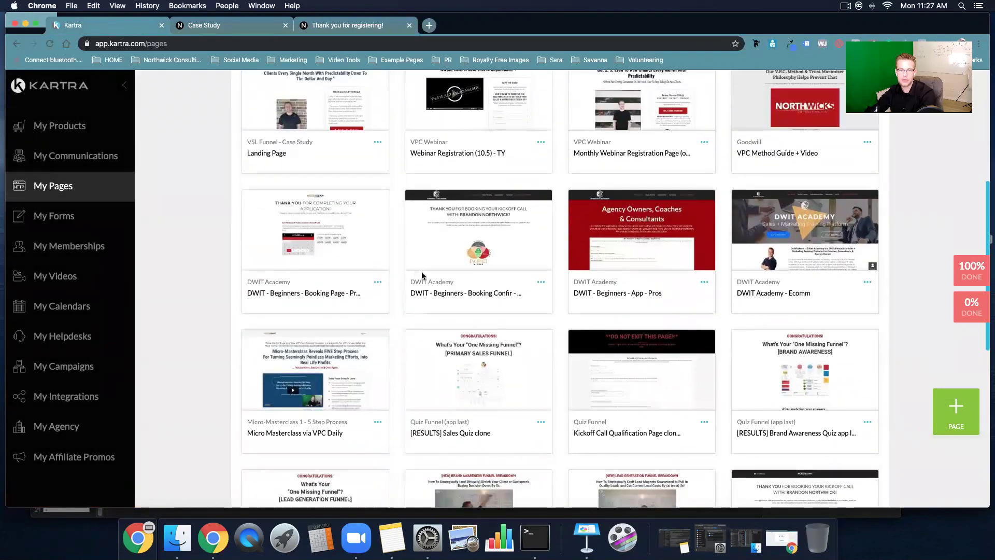
{"action": "scroll", "coordinate": [416, 275], "scroll_direction": "down", "scroll_amount": 8}
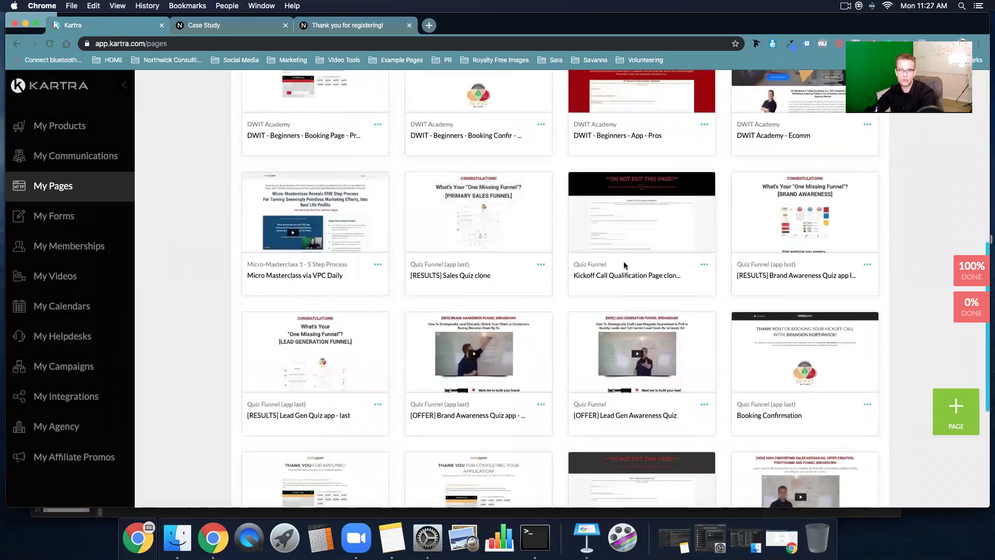
{"action": "left_click", "coordinate": [624, 413]}
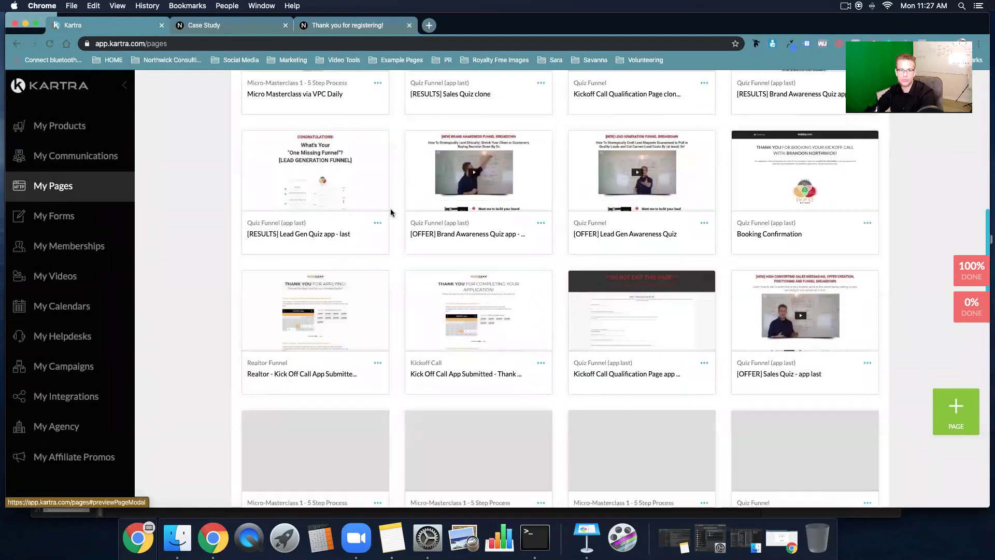
{"action": "scroll", "coordinate": [401, 200], "scroll_direction": "down", "scroll_amount": 12}
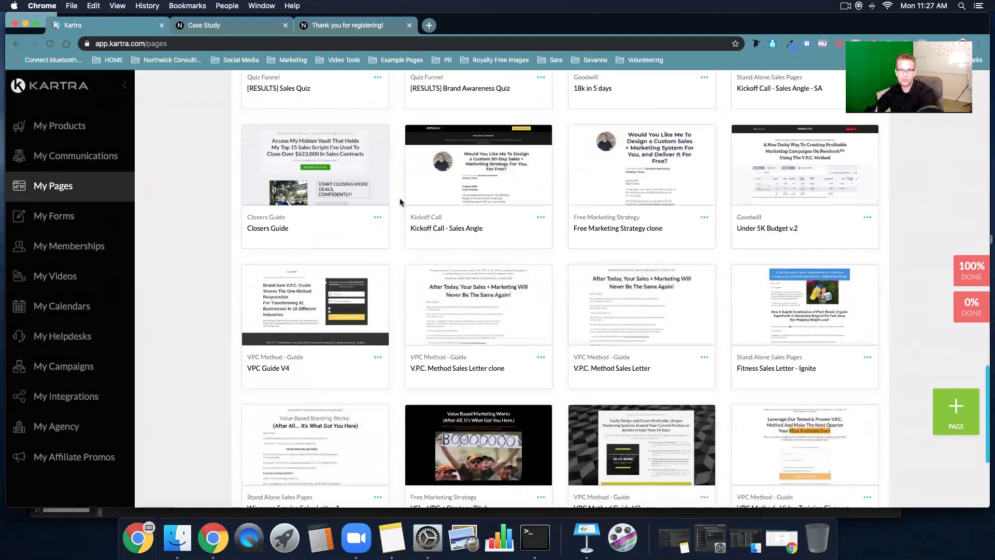
{"action": "scroll", "coordinate": [400, 200], "scroll_direction": "up", "scroll_amount": 20}
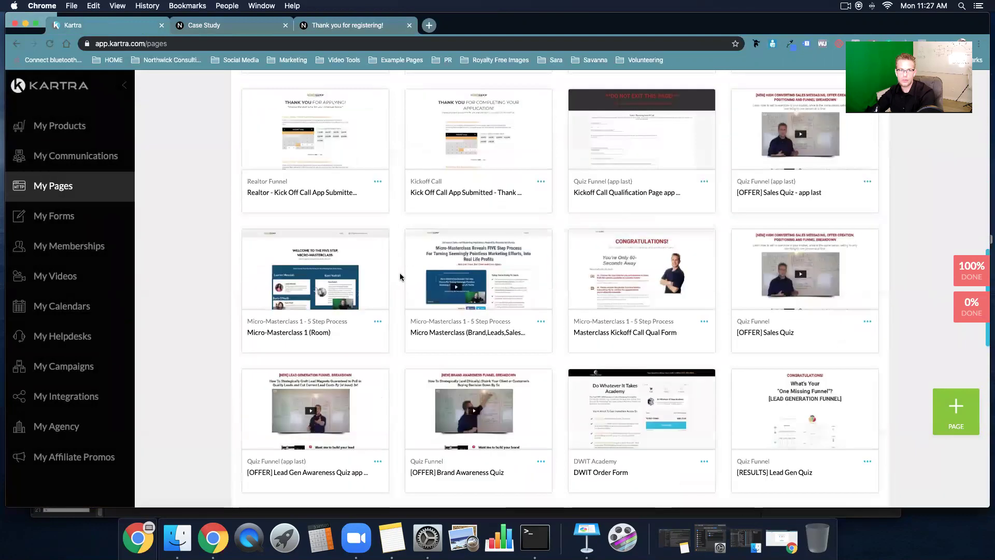
{"action": "scroll", "coordinate": [557, 261], "scroll_direction": "up", "scroll_amount": 4}
{"action": "scroll", "coordinate": [621, 363], "scroll_direction": "down", "scroll_amount": 1}
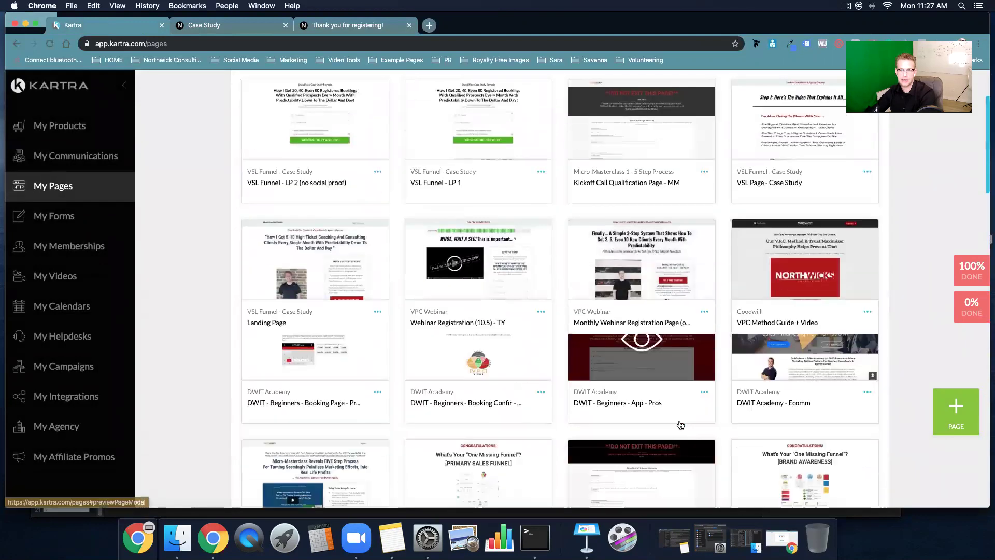
Open the publish options of the DWIT - Beginners - App - Pros page and copy its page link.
{"action": "left_click", "coordinate": [706, 391]}
{"action": "left_click", "coordinate": [762, 364]}
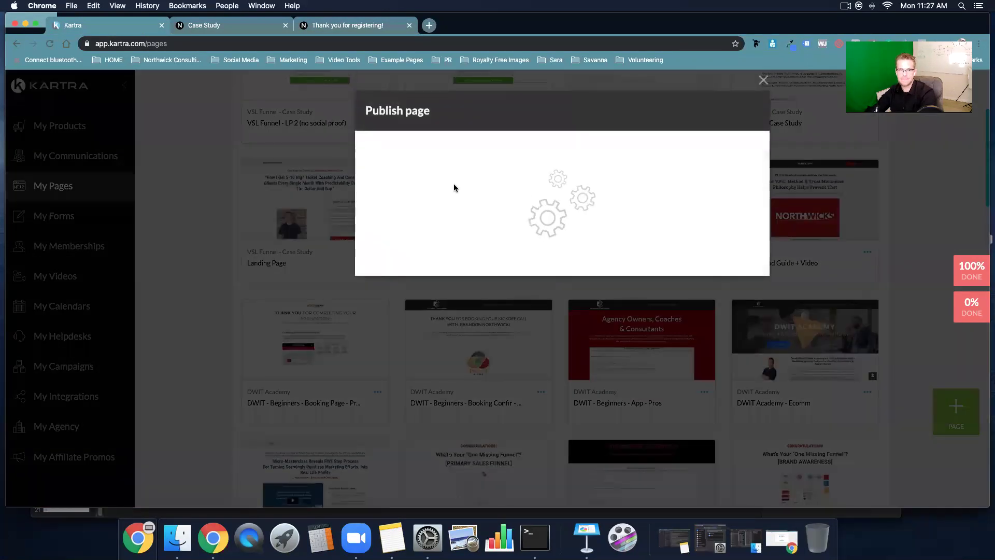
{"action": "left_click", "coordinate": [444, 200]}
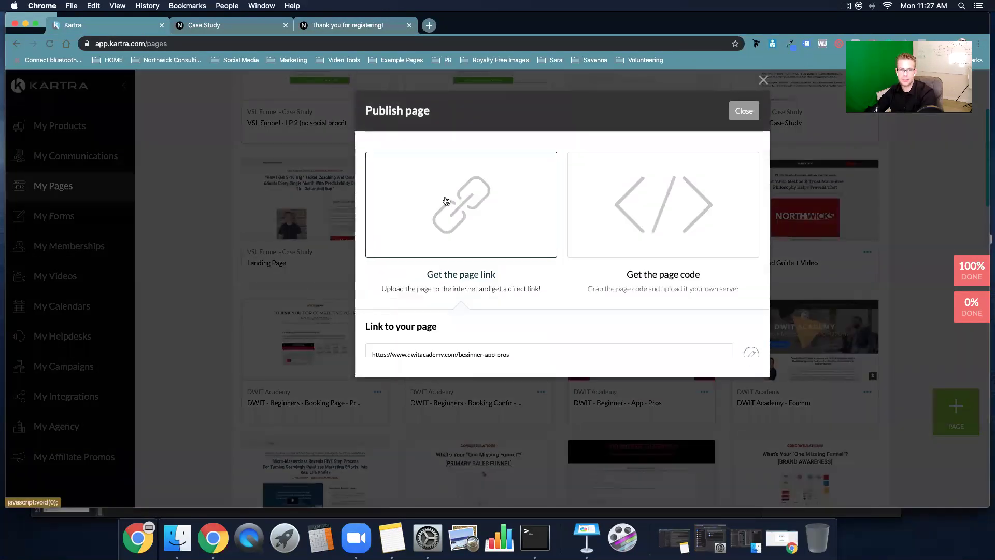
{"action": "double_click", "coordinate": [450, 354]}
{"action": "triple_click", "coordinate": [452, 356]}
{"action": "key", "text": "super+c"}
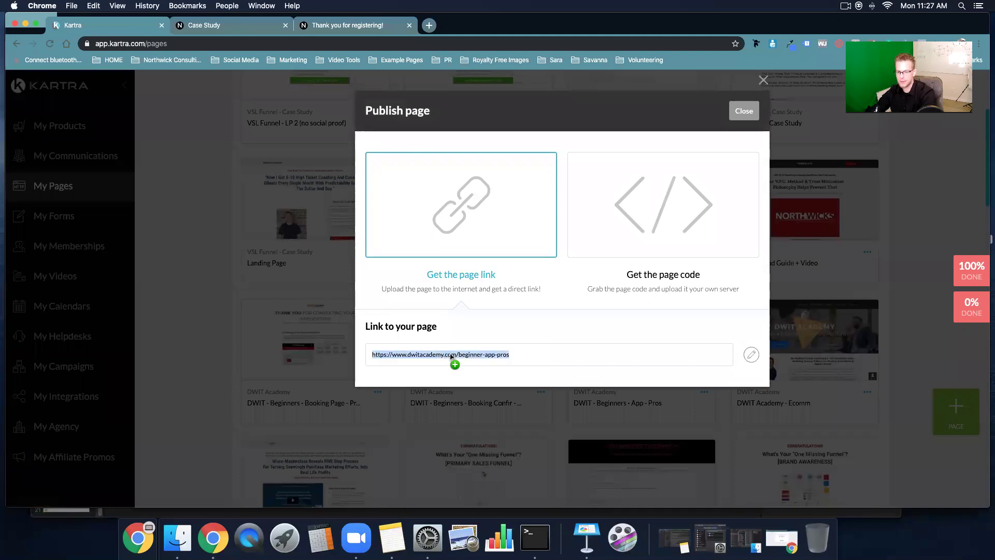
Open the copied application page link in a new browser tab.
{"action": "left_click", "coordinate": [429, 25]}
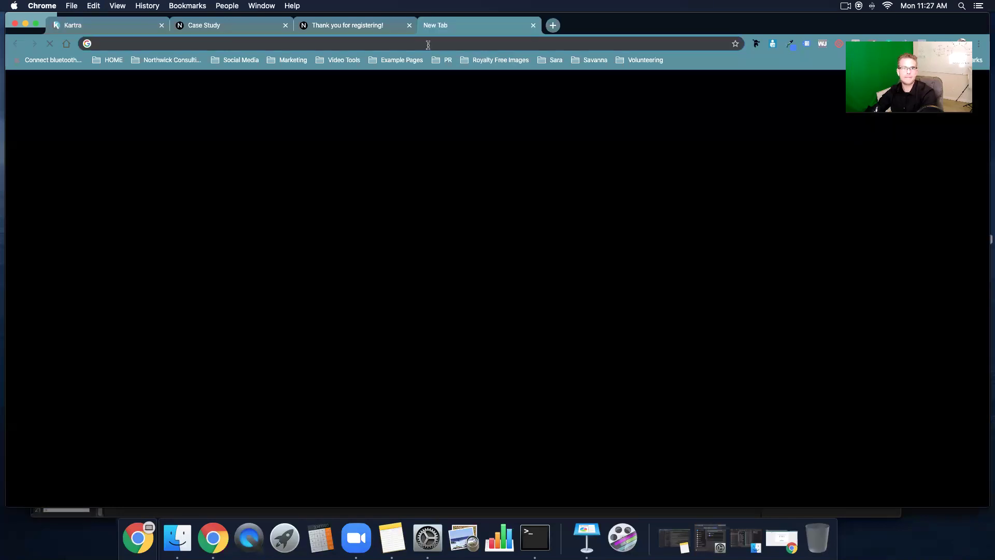
{"action": "key", "text": "super+v"}
{"action": "key", "text": "Return"}
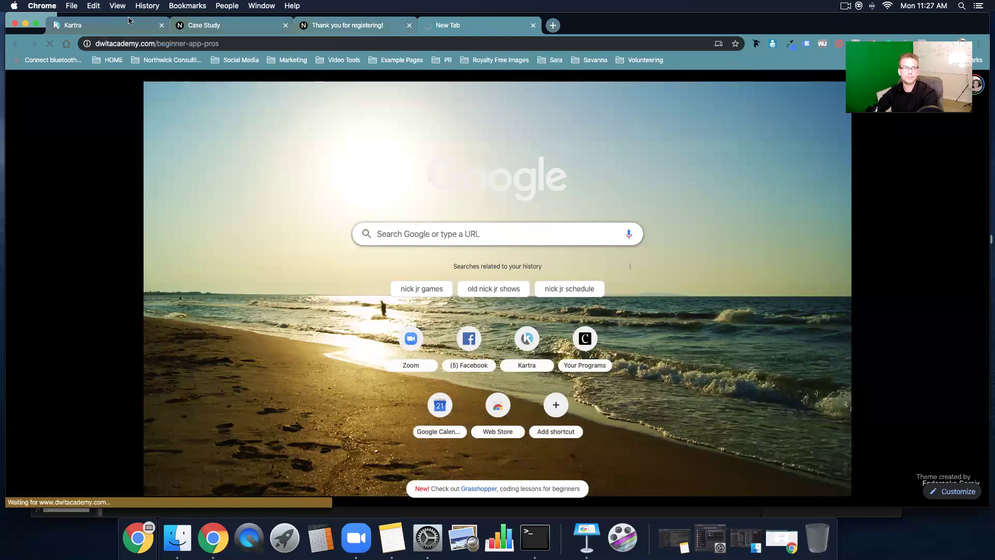
Return to Kartra, close the publish dialog and look through the pages list for the kickoff call confirmation page.
{"action": "left_click", "coordinate": [129, 23]}
{"action": "left_click", "coordinate": [745, 109]}
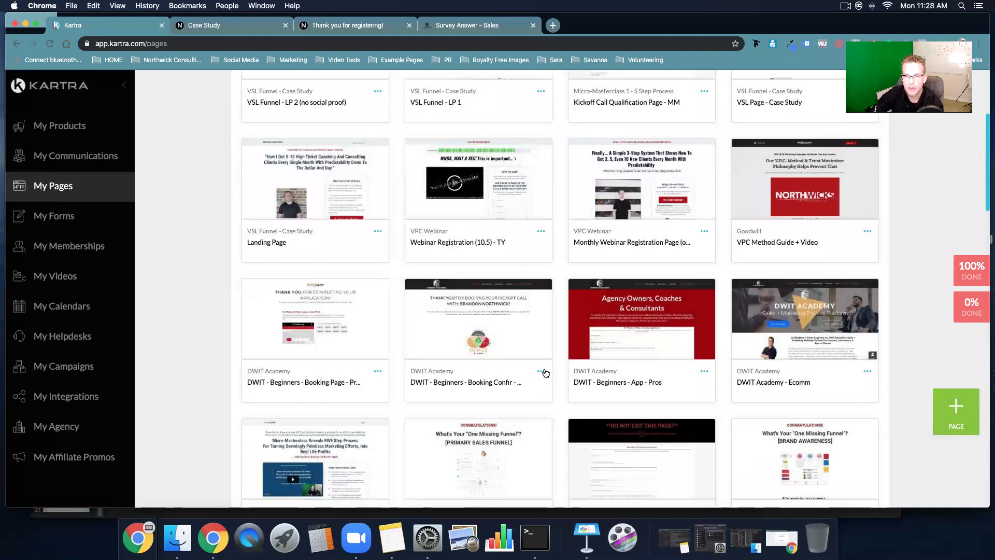
{"action": "scroll", "coordinate": [553, 370], "scroll_direction": "down", "scroll_amount": 7}
{"action": "scroll", "coordinate": [526, 278], "scroll_direction": "down", "scroll_amount": 10}
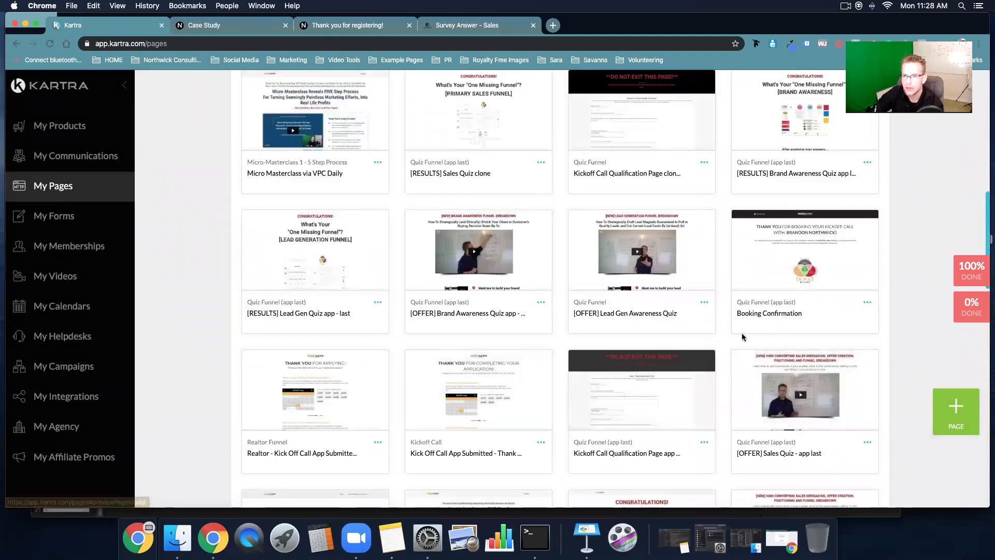
{"action": "scroll", "coordinate": [526, 278], "scroll_direction": "down", "scroll_amount": 7}
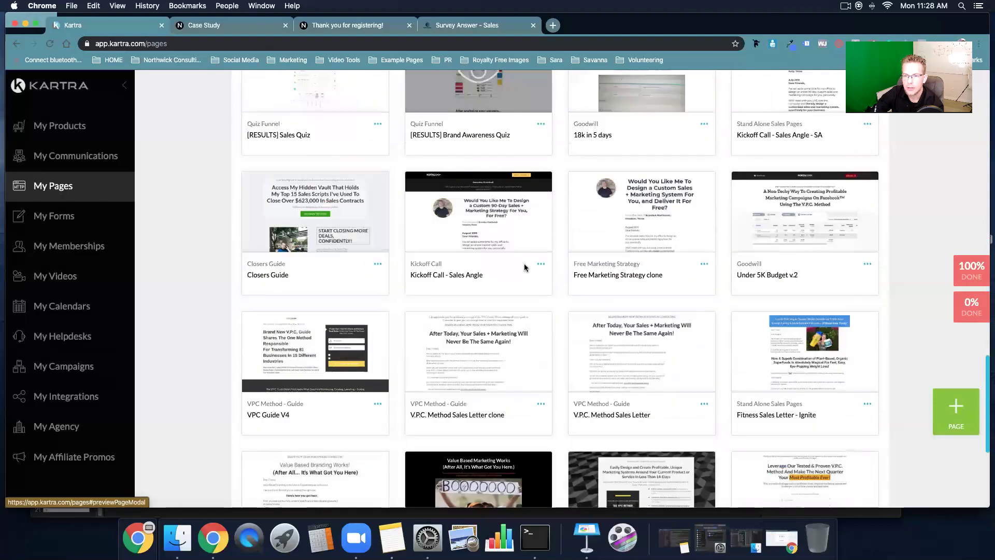
{"action": "left_click", "coordinate": [554, 409]}
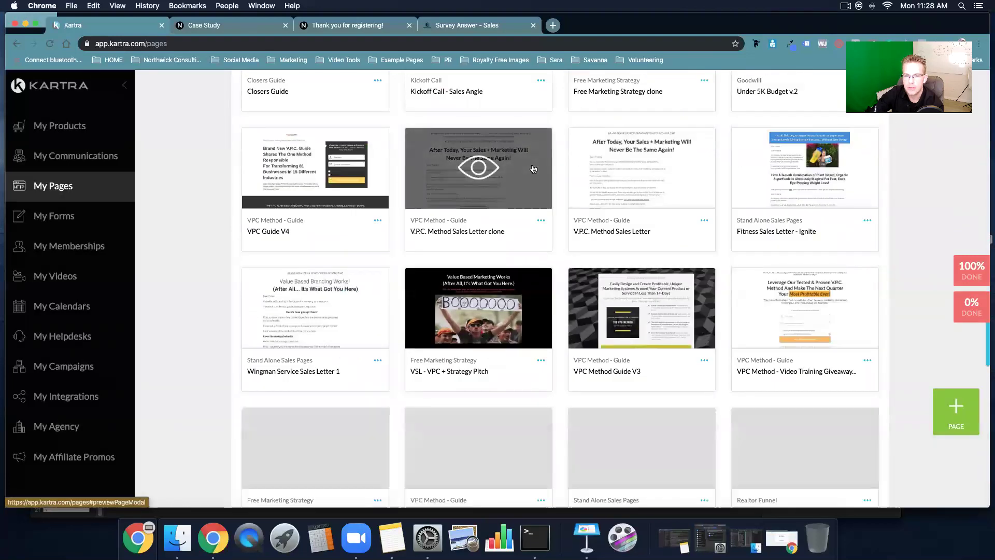
{"action": "scroll", "coordinate": [545, 285], "scroll_direction": "down", "scroll_amount": 12}
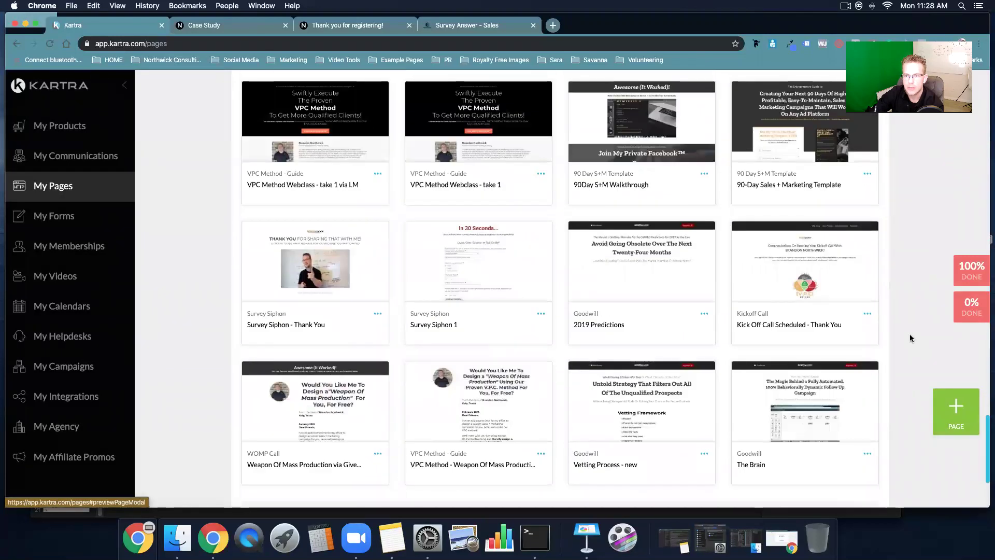
Open the publish options of the Kick Off Call Scheduled - Thank You page and copy its page link.
{"action": "left_click", "coordinate": [867, 314]}
{"action": "left_click", "coordinate": [917, 286]}
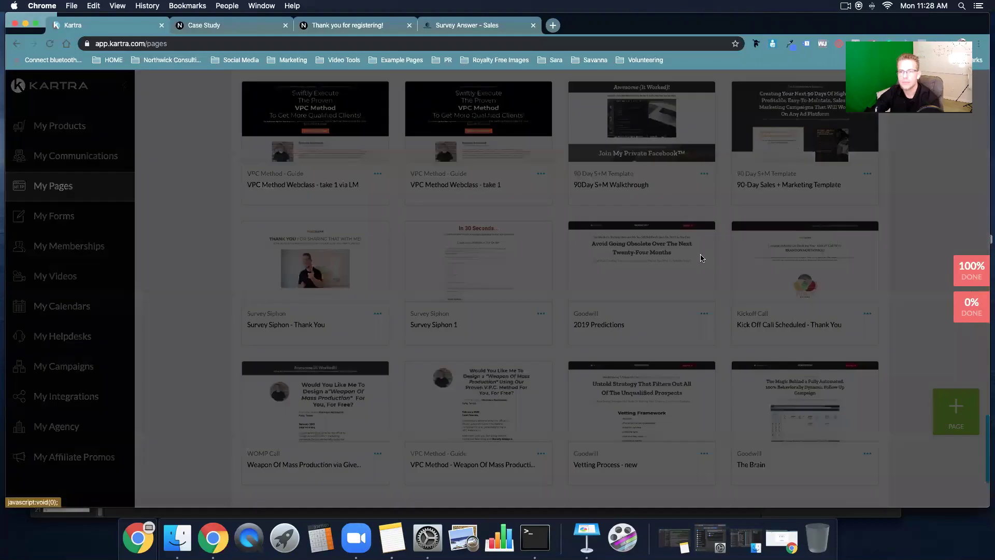
{"action": "left_click", "coordinate": [498, 230]}
{"action": "left_click", "coordinate": [504, 353]}
{"action": "key", "text": "super+c"}
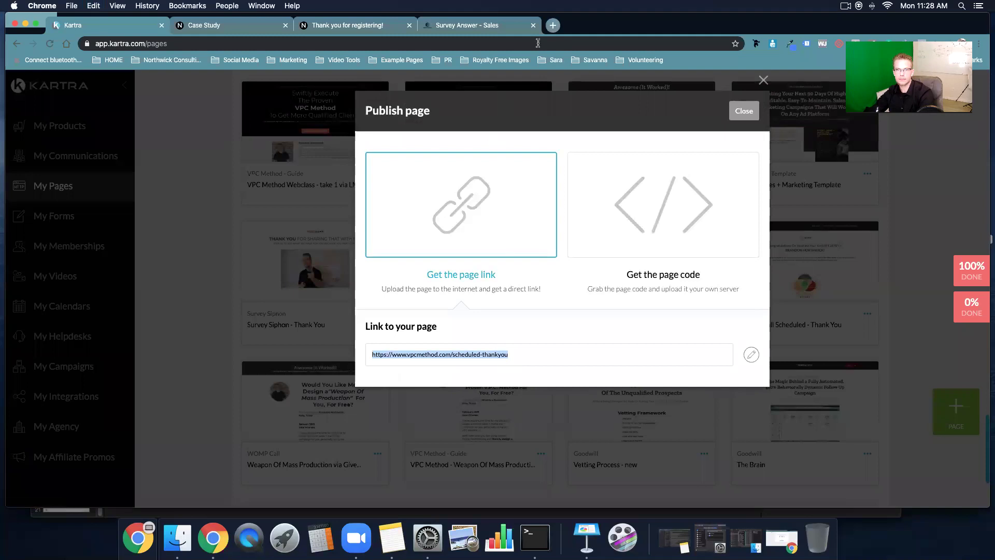
Open the copied scheduled-thankyou link in a new browser tab.
{"action": "key", "text": "super+t"}
{"action": "key", "text": "super+v"}
{"action": "key", "text": "Return"}
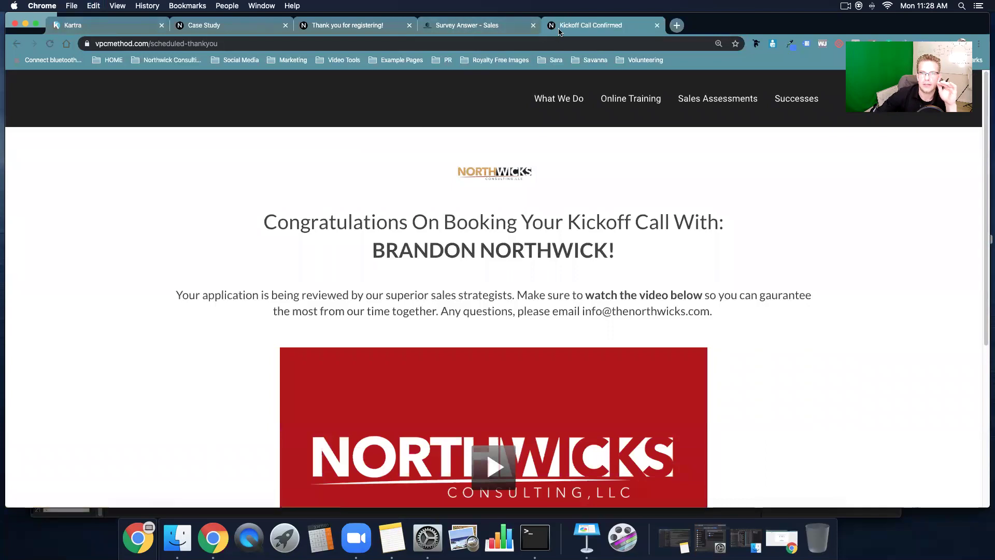
Go through the open funnel pages to compare the landing page, booking page, application and call confirmation.
{"action": "left_click", "coordinate": [317, 24]}
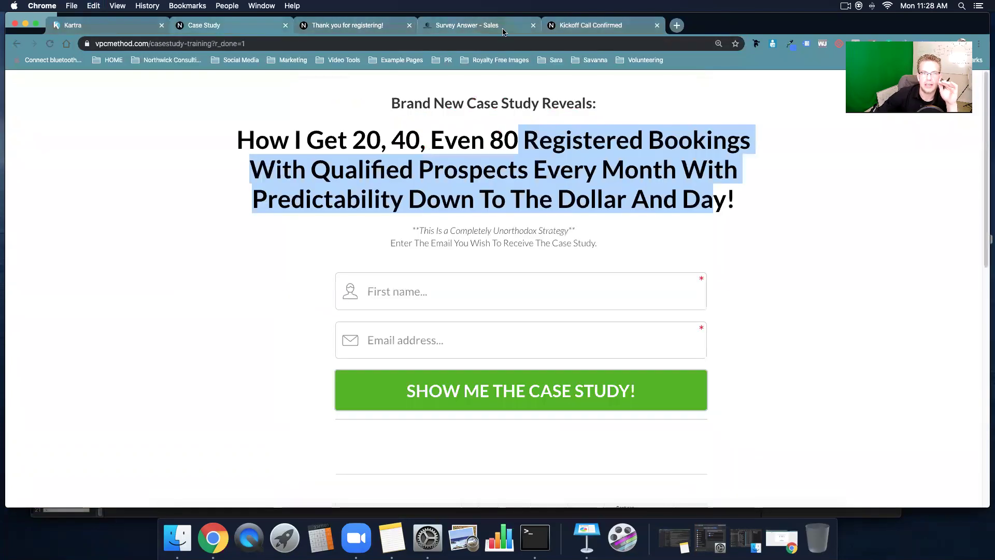
{"action": "left_click", "coordinate": [511, 32]}
{"action": "left_click", "coordinate": [464, 31]}
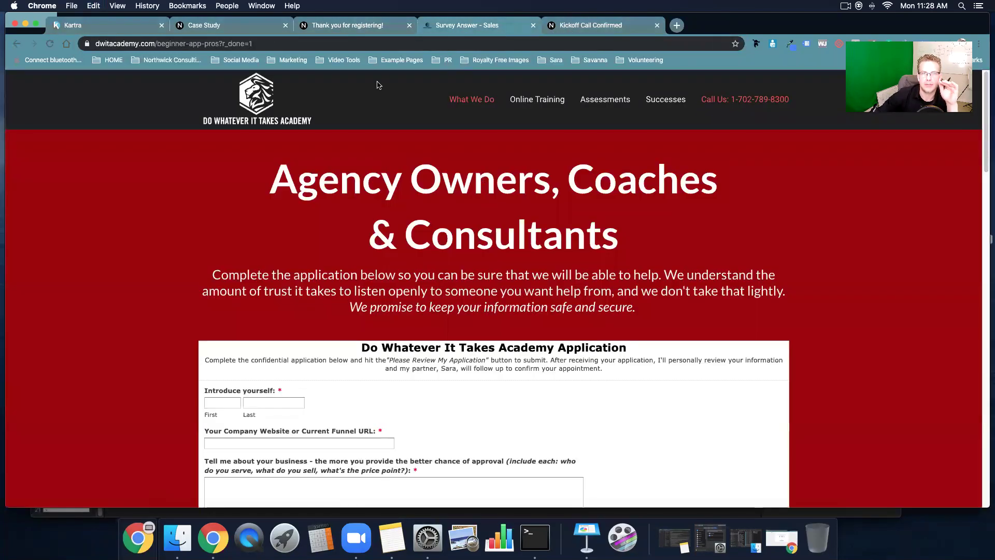
{"action": "left_click", "coordinate": [591, 31]}
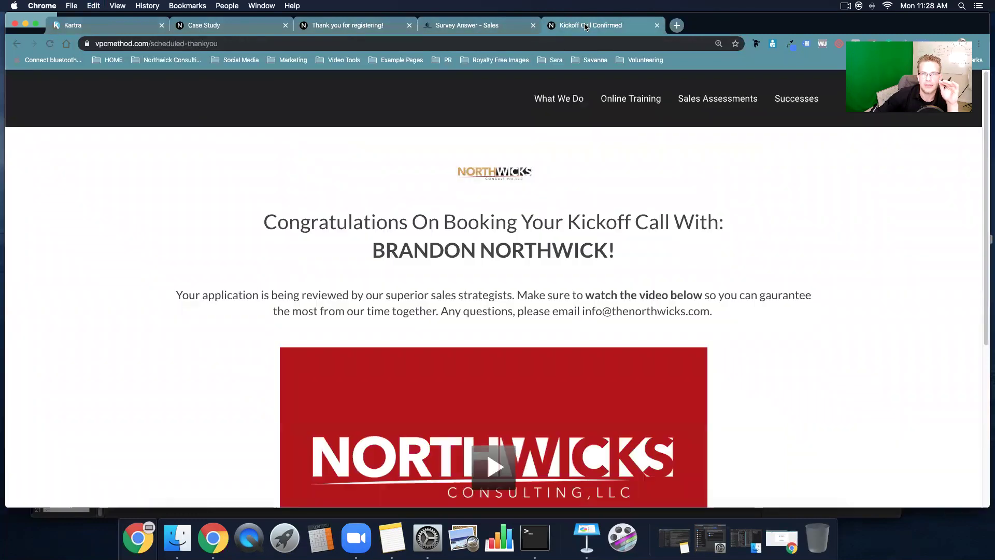
{"action": "left_click", "coordinate": [386, 31]}
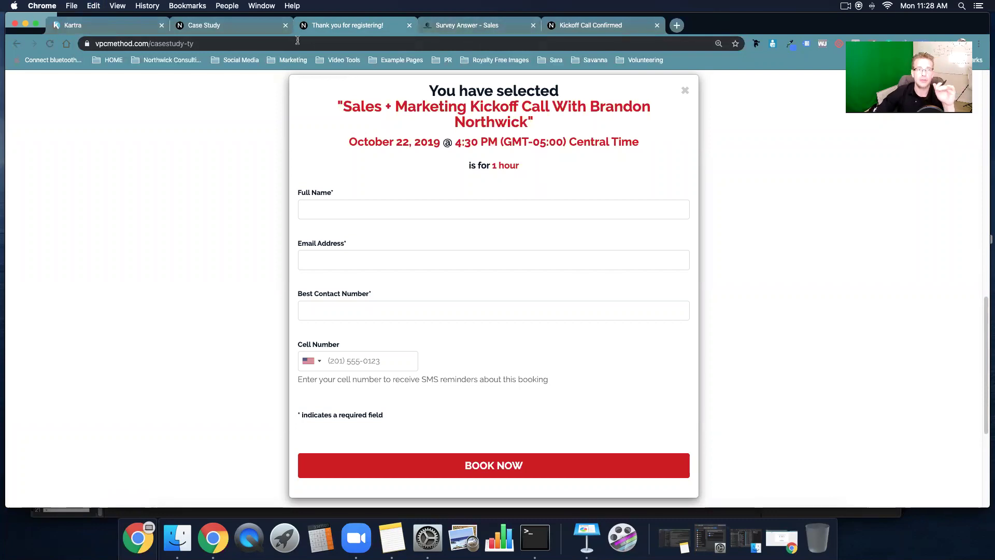
{"action": "left_click", "coordinate": [238, 25]}
{"action": "left_click", "coordinate": [376, 28]}
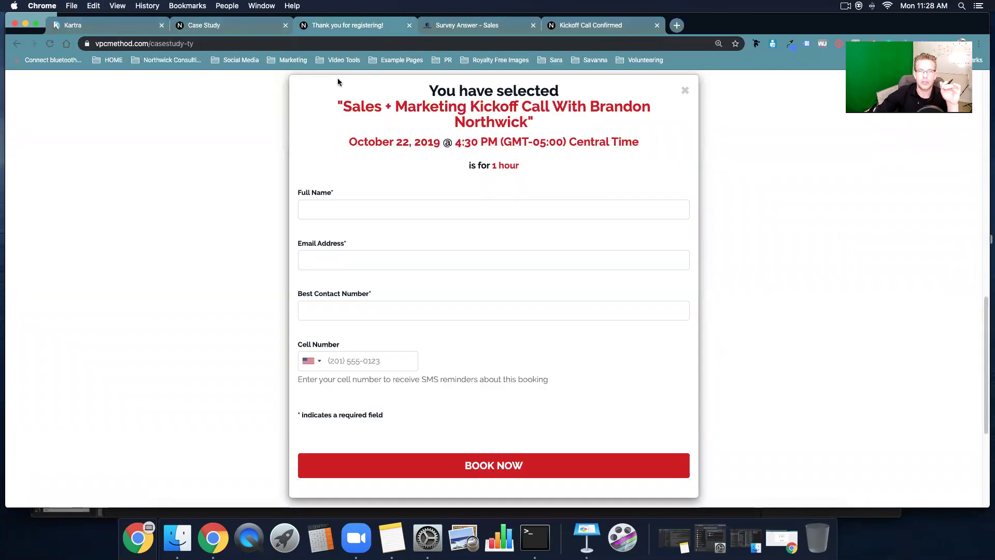
Close the contact form on the booking page and go back up to the Step 1 video.
{"action": "scroll", "coordinate": [559, 181], "scroll_direction": "up", "scroll_amount": 5}
{"action": "left_click", "coordinate": [685, 315]}
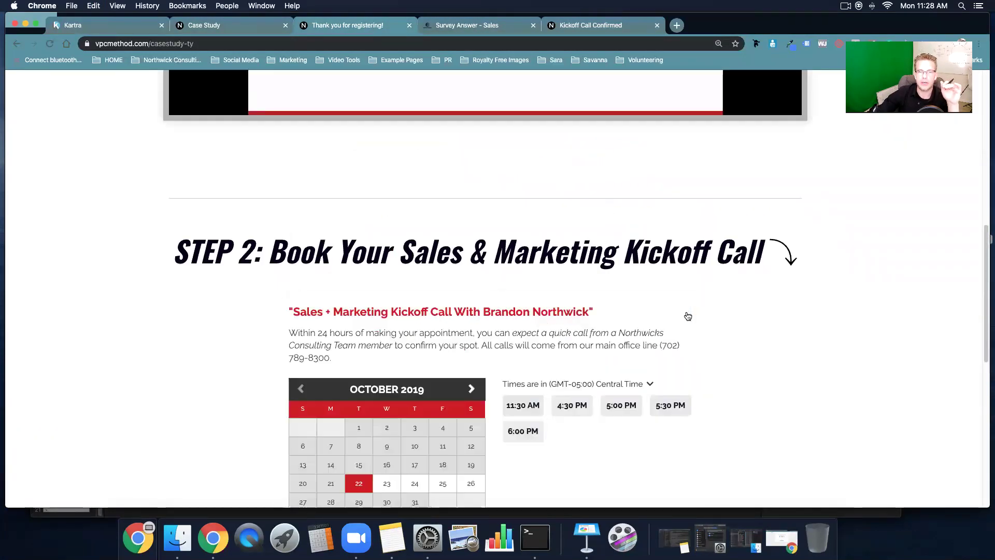
{"action": "scroll", "coordinate": [335, 255], "scroll_direction": "up", "scroll_amount": 10}
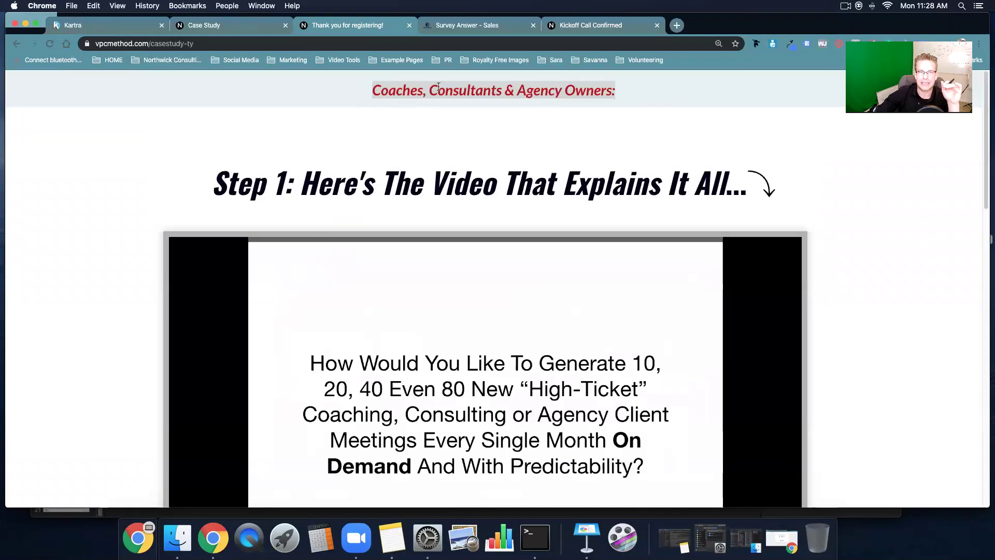
Examine the Do Whatever It Takes Academy application form from its introduction down to the submit button.
{"action": "left_click", "coordinate": [485, 29]}
{"action": "scroll", "coordinate": [439, 275], "scroll_direction": "down", "scroll_amount": 2}
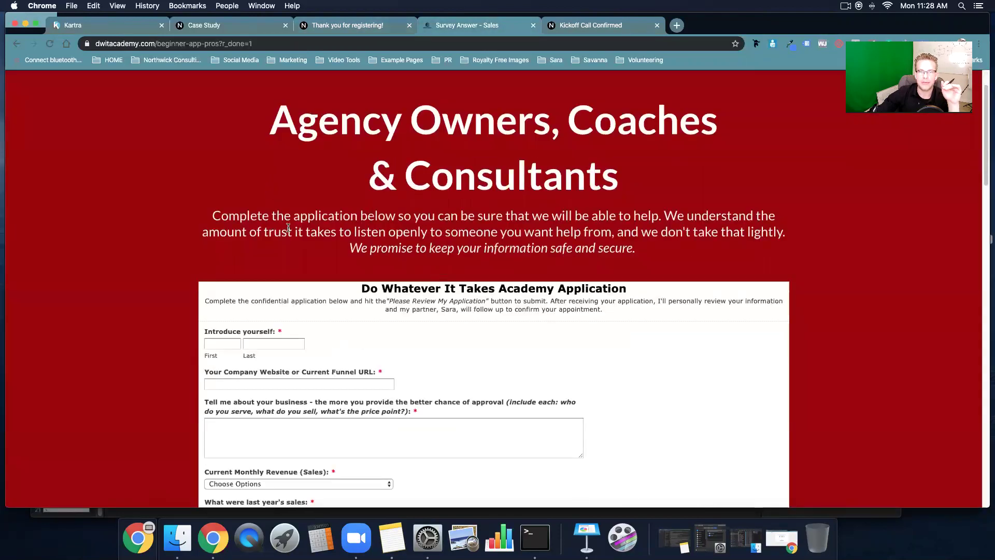
{"action": "scroll", "coordinate": [456, 177], "scroll_direction": "down", "scroll_amount": 1}
{"action": "scroll", "coordinate": [434, 220], "scroll_direction": "down", "scroll_amount": 15}
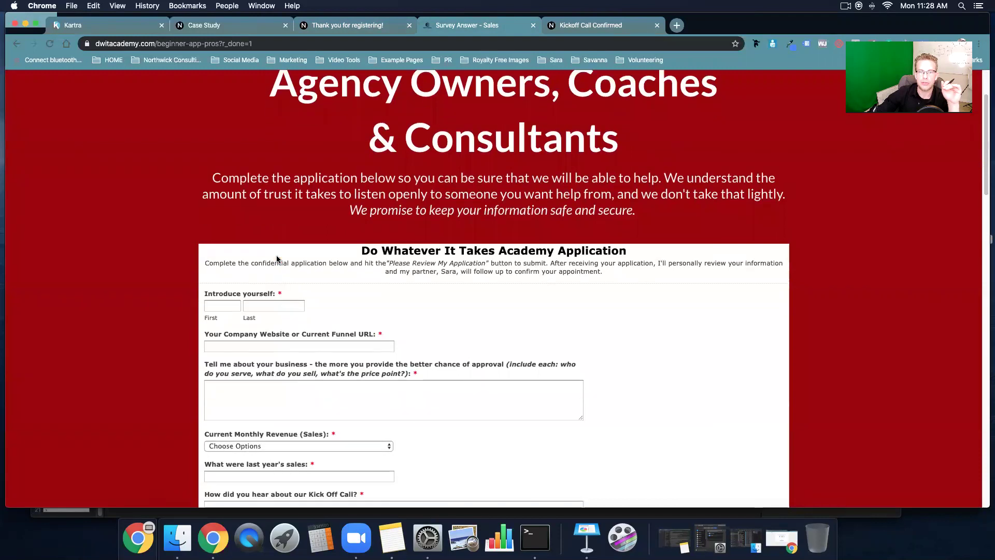
{"action": "scroll", "coordinate": [306, 342], "scroll_direction": "down", "scroll_amount": 5}
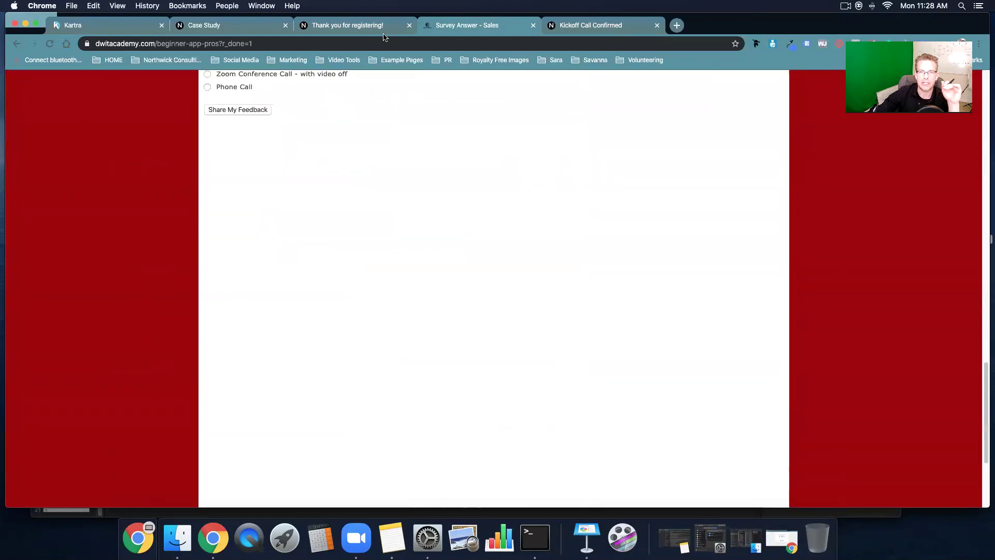
Play the video on the Kickoff Call Confirmed page briefly and pause it.
{"action": "left_click", "coordinate": [580, 28]}
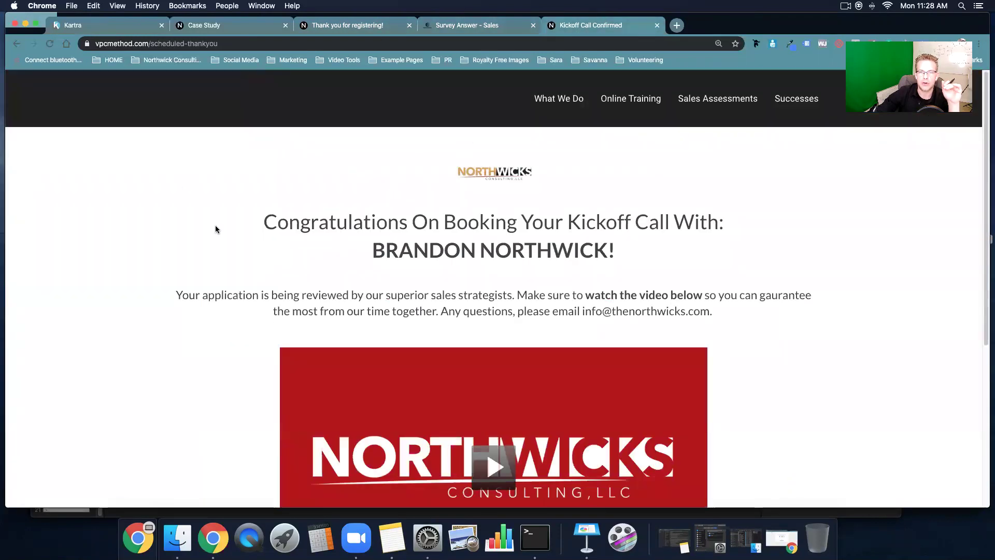
{"action": "scroll", "coordinate": [250, 301], "scroll_direction": "down", "scroll_amount": 4}
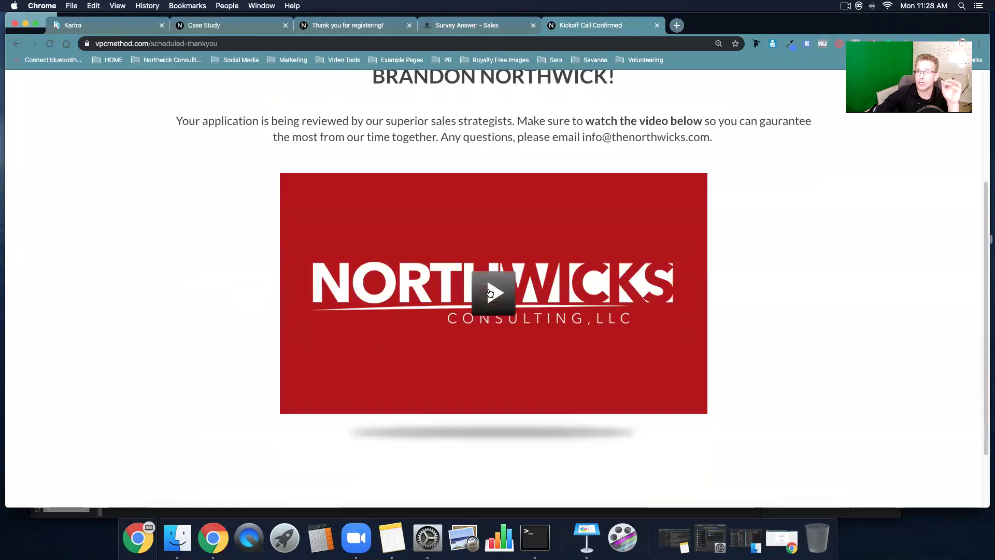
{"action": "left_click", "coordinate": [490, 293]}
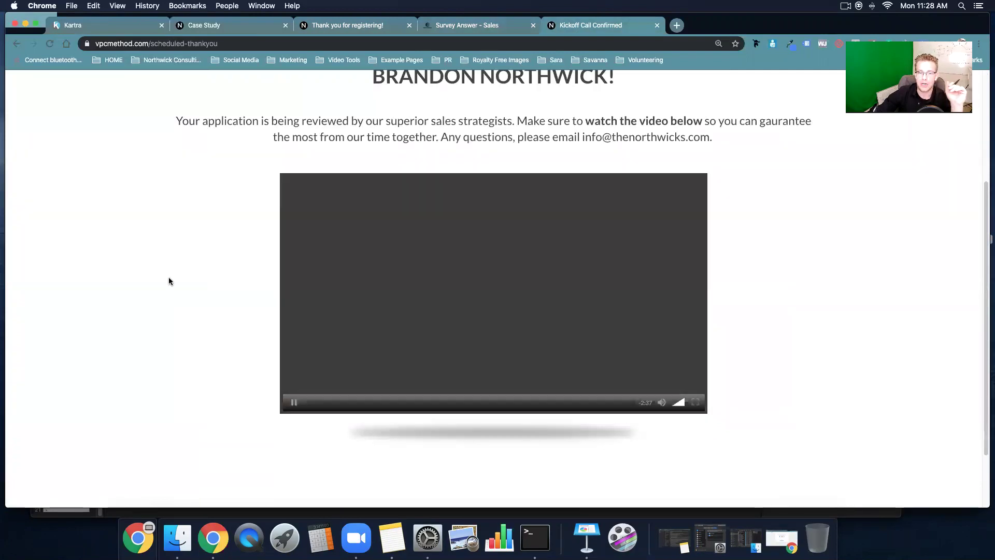
{"action": "left_click", "coordinate": [397, 317]}
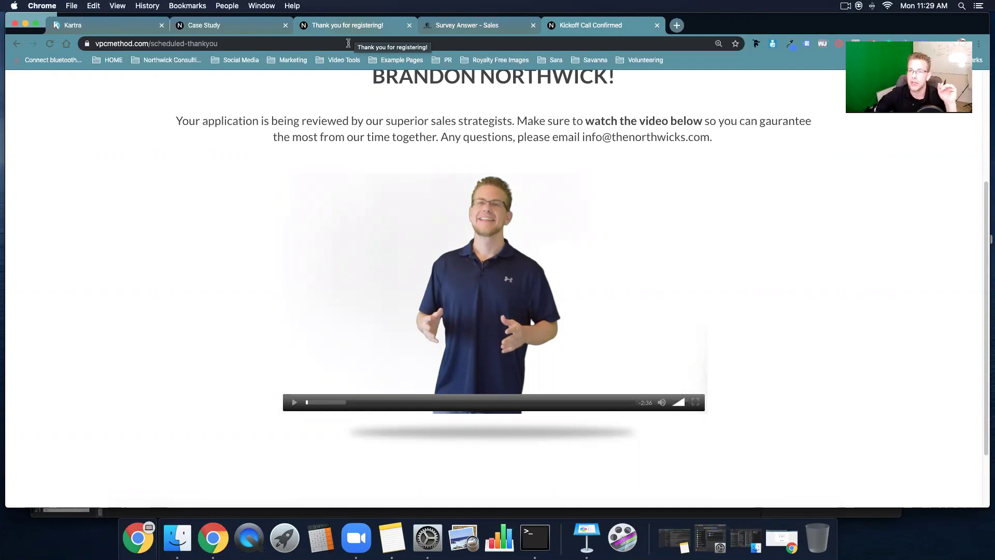
Review the confirmation page from heading to footer, highlighting the line that tells applicants where to e-mail questions.
{"action": "scroll", "coordinate": [267, 254], "scroll_direction": "up", "scroll_amount": 4}
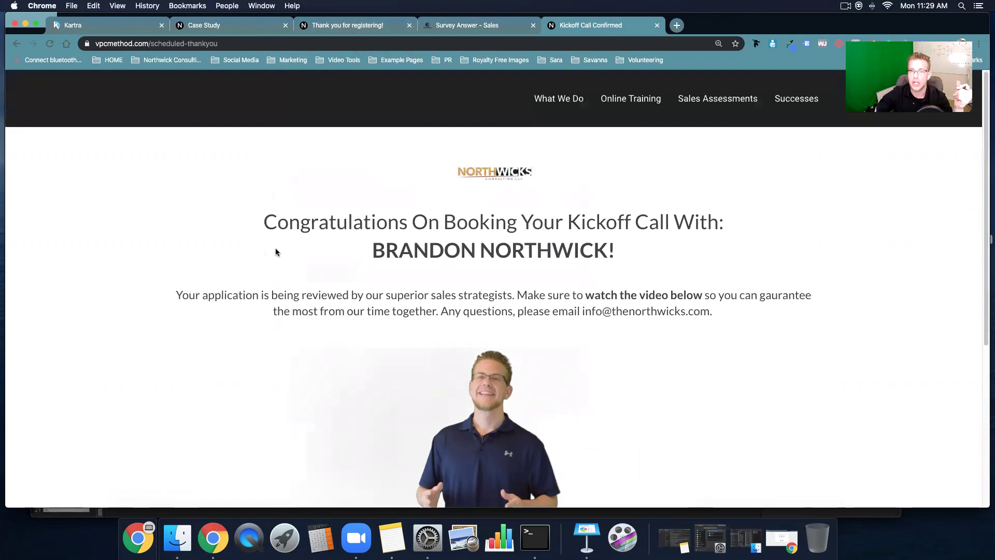
{"action": "scroll", "coordinate": [312, 318], "scroll_direction": "down", "scroll_amount": 1}
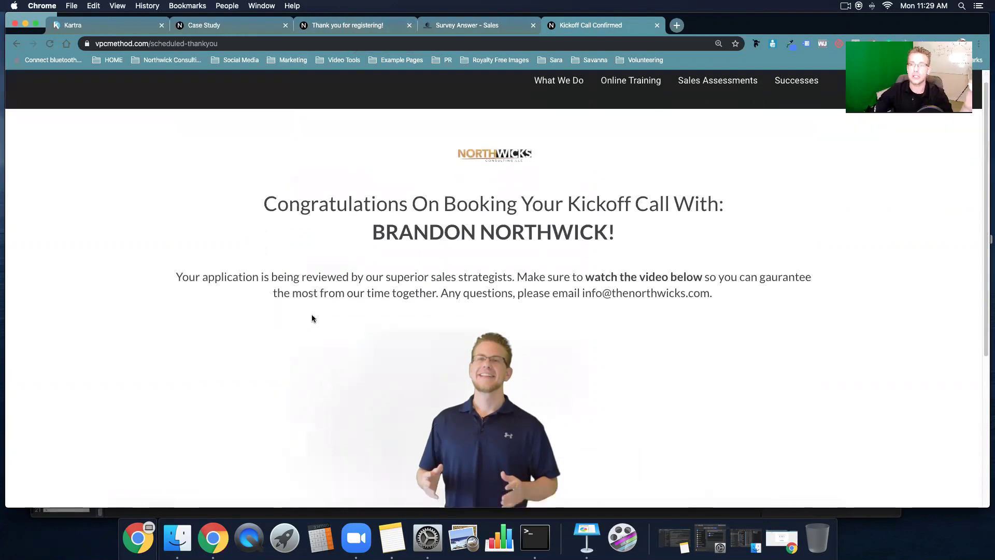
{"action": "scroll", "coordinate": [312, 318], "scroll_direction": "down", "scroll_amount": 1}
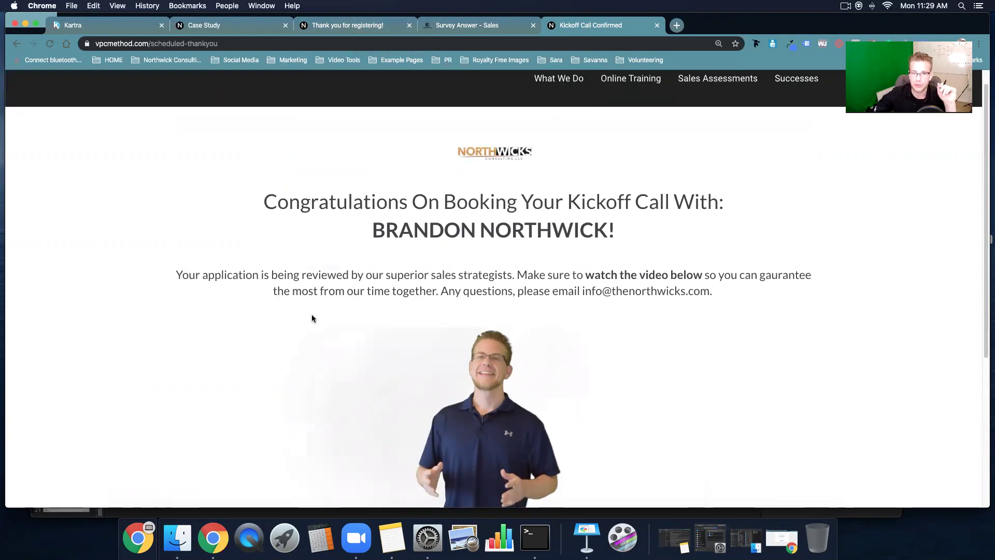
{"action": "scroll", "coordinate": [312, 319], "scroll_direction": "down", "scroll_amount": 1}
{"action": "left_click_drag", "start_coordinate": [523, 267], "coordinate": [714, 269]}
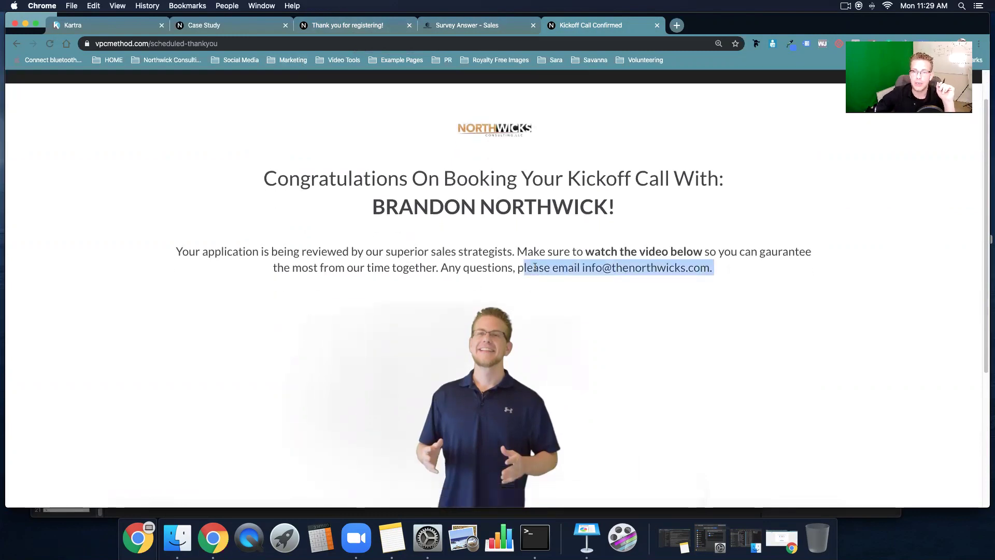
{"action": "scroll", "coordinate": [414, 285], "scroll_direction": "down", "scroll_amount": 8}
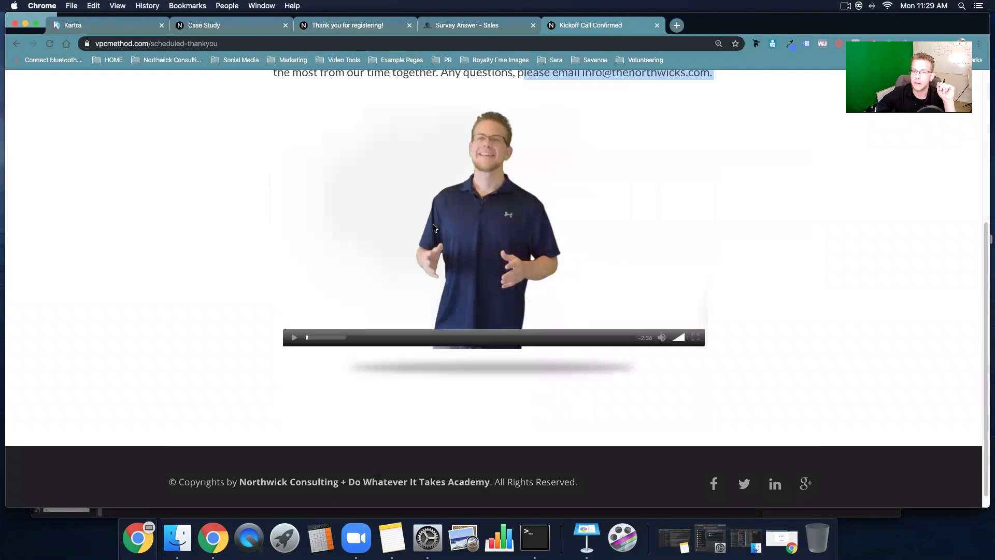
{"action": "scroll", "coordinate": [423, 246], "scroll_direction": "up", "scroll_amount": 10}
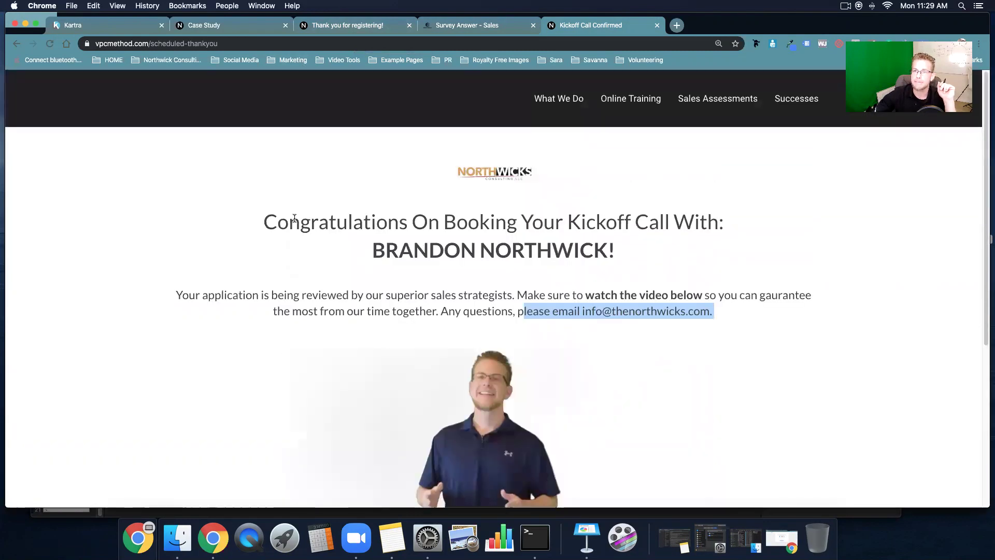